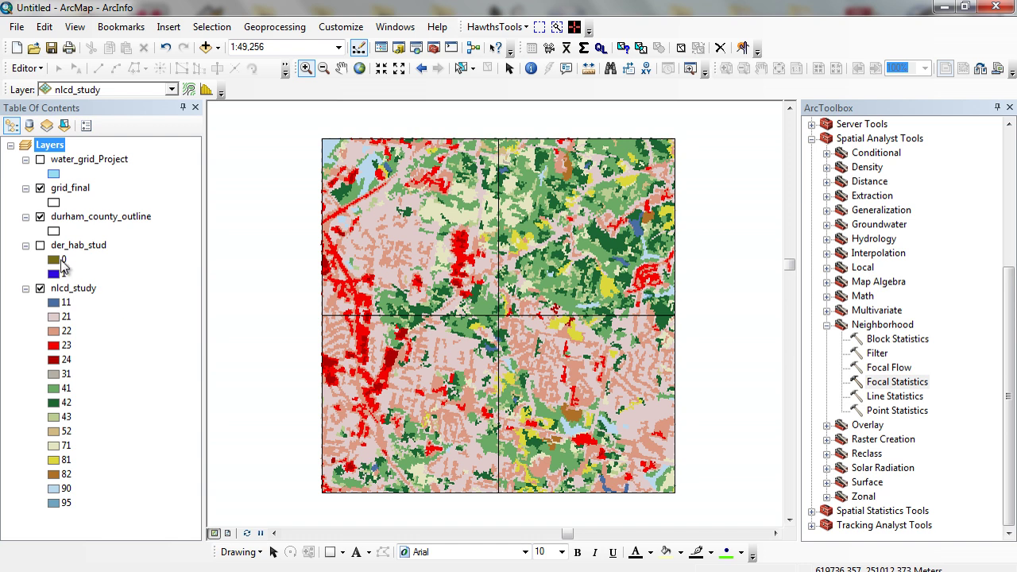
Toggle the der_hab_stud, water_grid_Project and nlcd_study layers, ending with only nlcd_study shown.
left_click(40, 246)
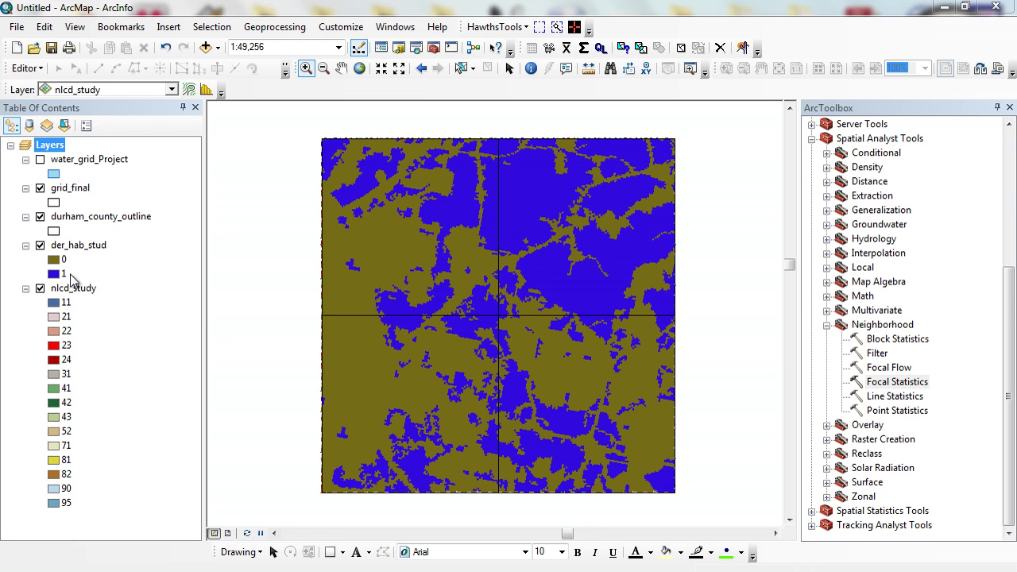
left_click(40, 246)
left_click(40, 159)
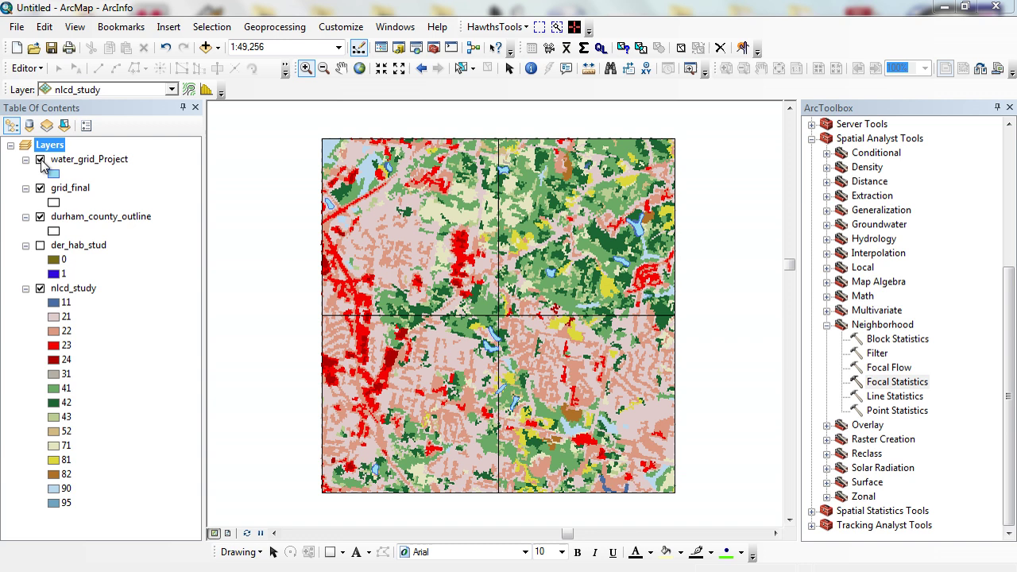
left_click(40, 289)
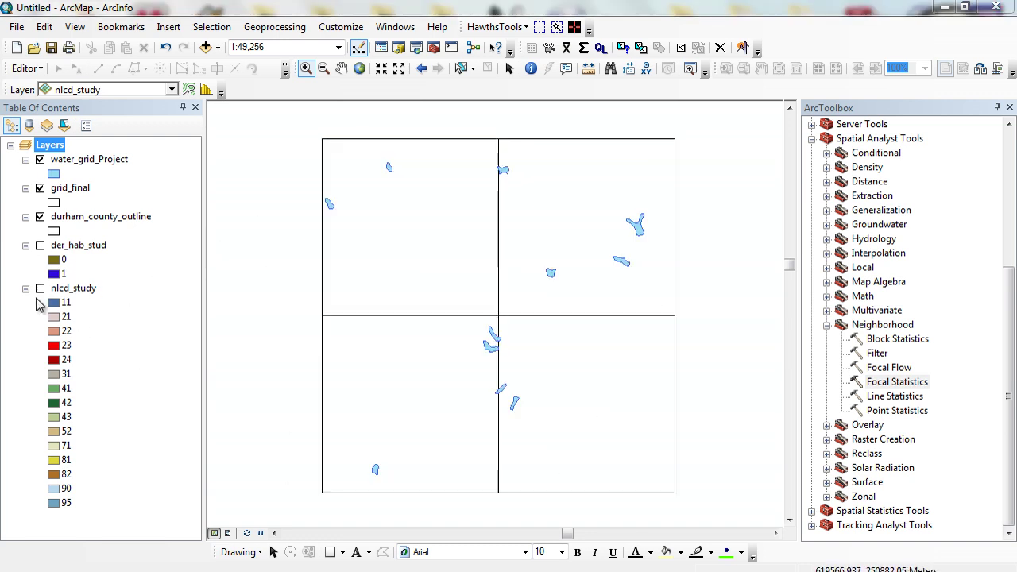
left_click(39, 288)
left_click(39, 160)
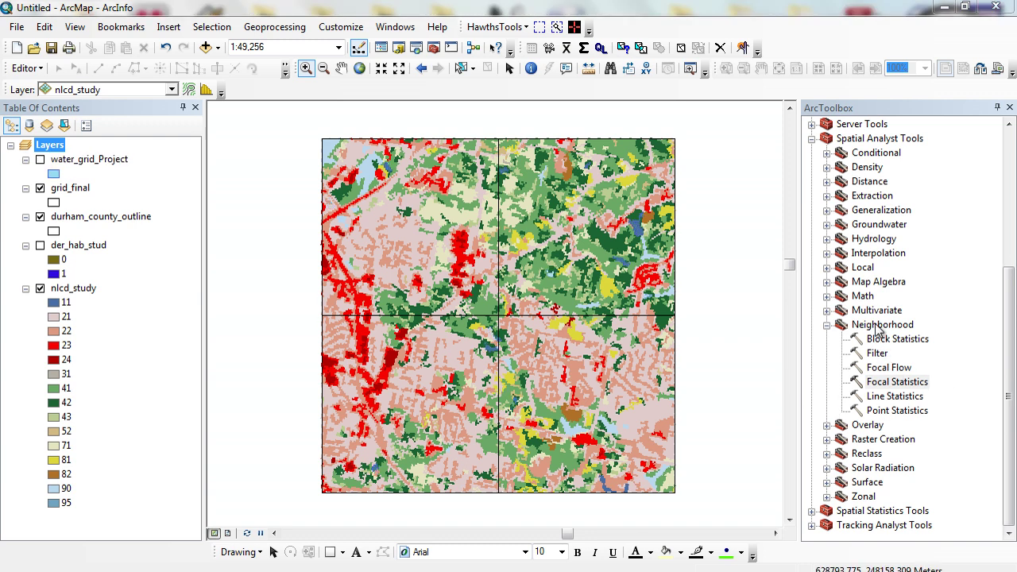
Open Focal Statistics with nlcd_study as input and a 3 × 3 cell Rectangle neighbourhood.
double_click(896, 382)
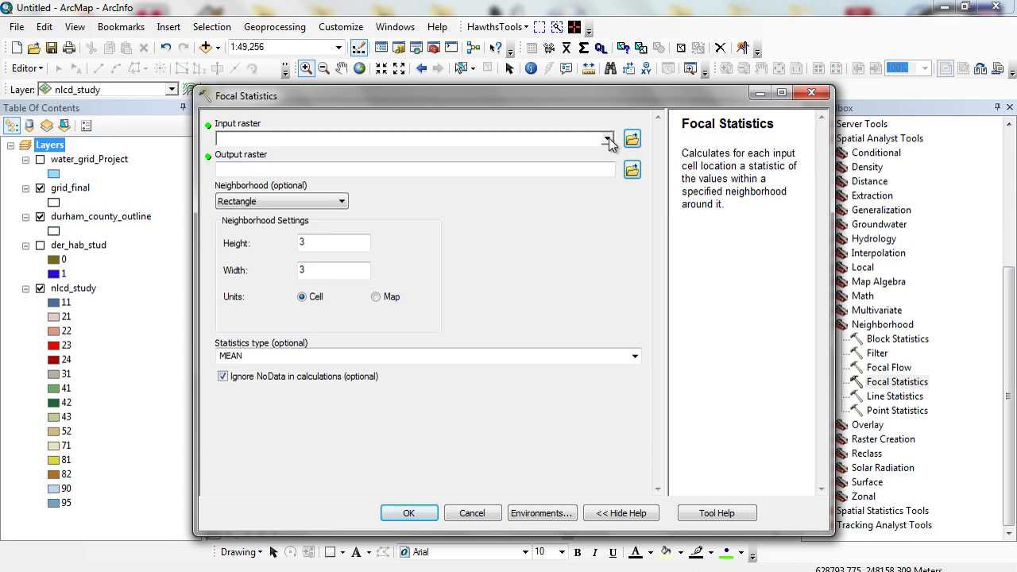
left_click(607, 138)
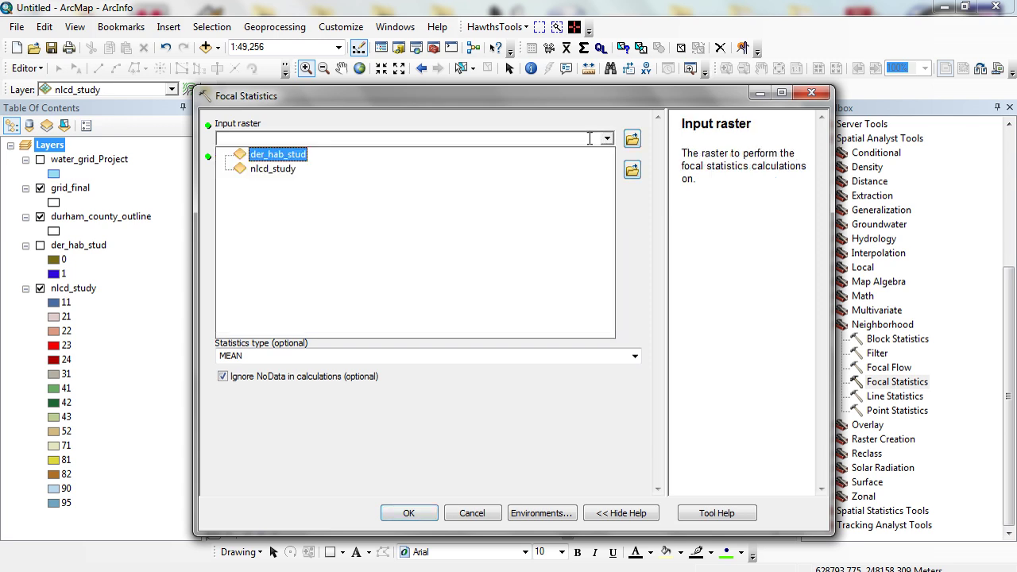
left_click(283, 170)
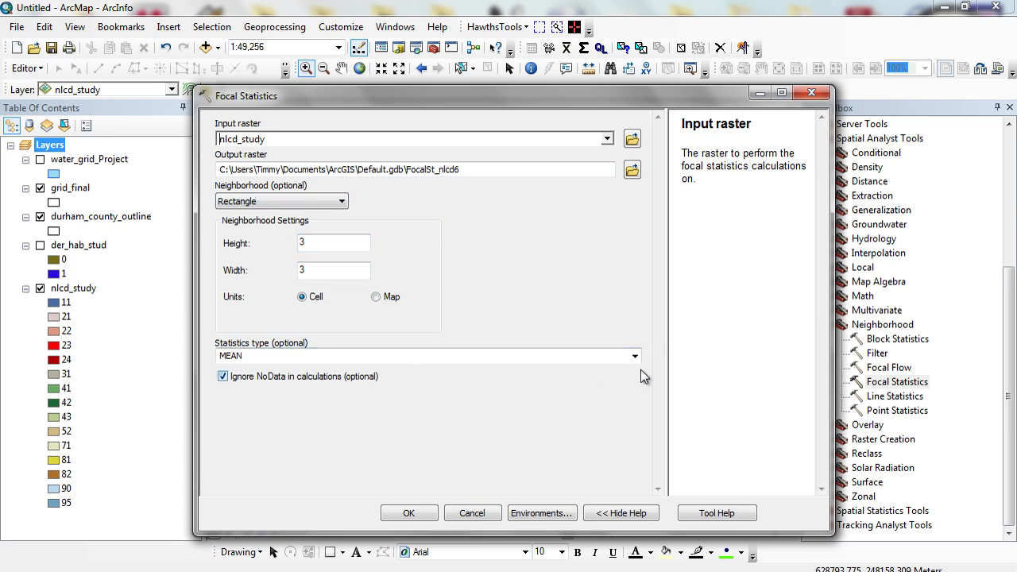
left_click_drag(702, 94, 787, 85)
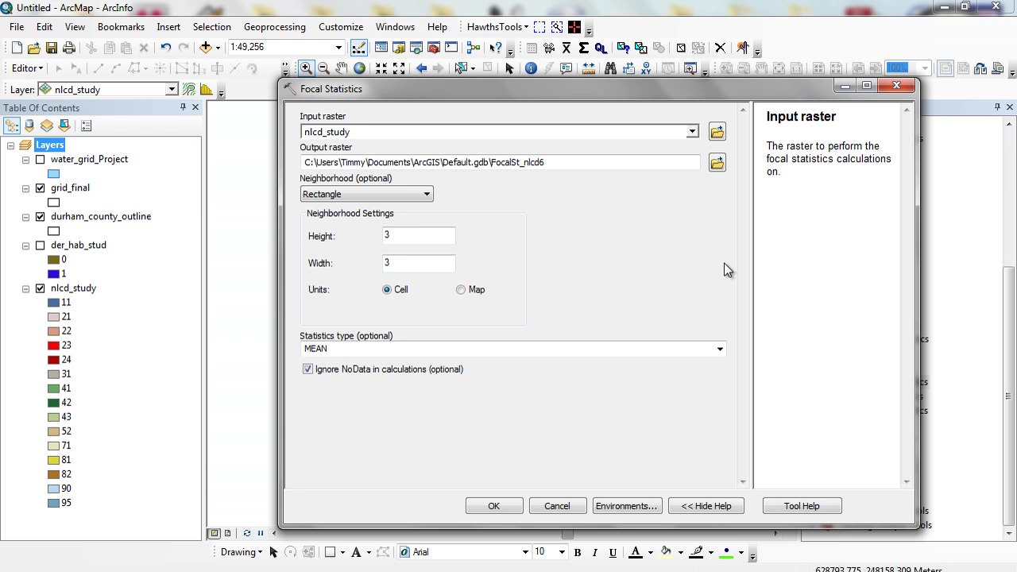
left_click(423, 195)
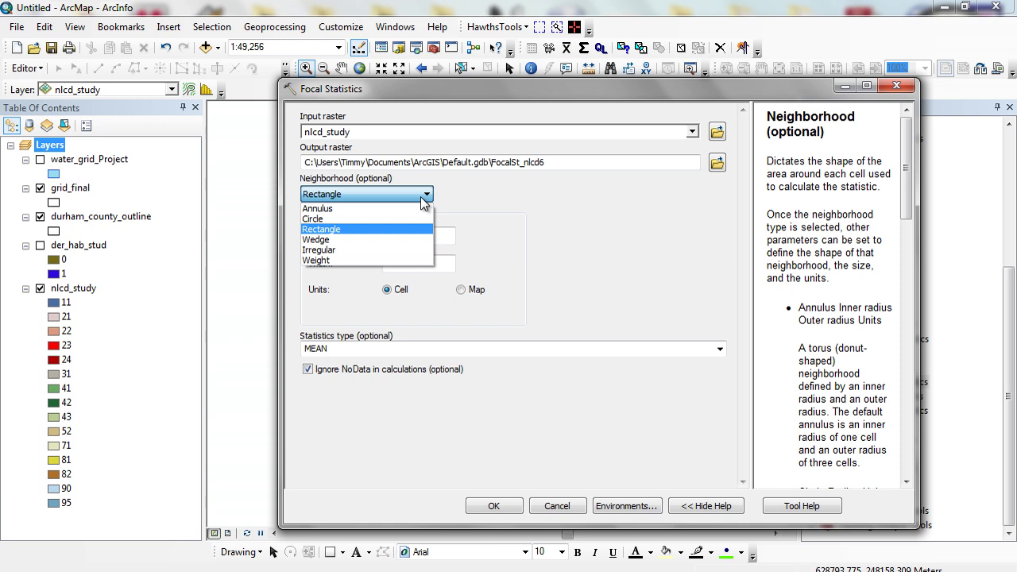
left_click(605, 230)
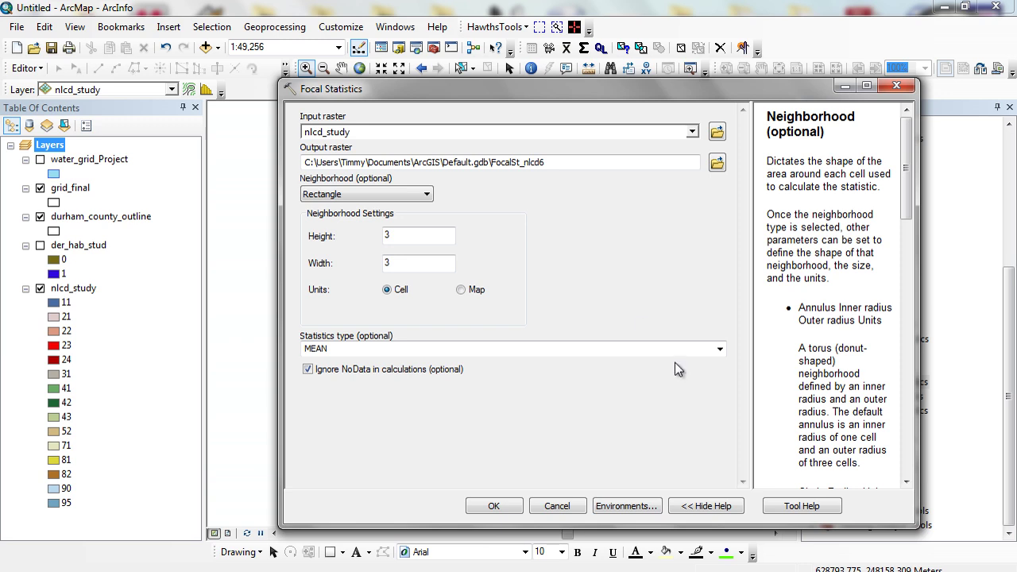
left_click(720, 349)
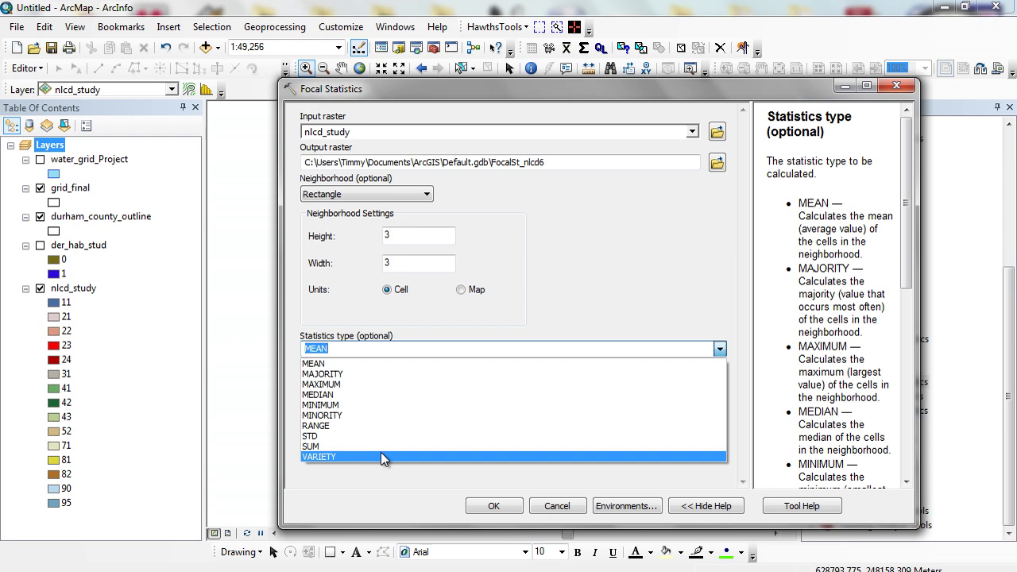
Choose VARIETY instead of MEAN as the focal statistic.
left_click(381, 456)
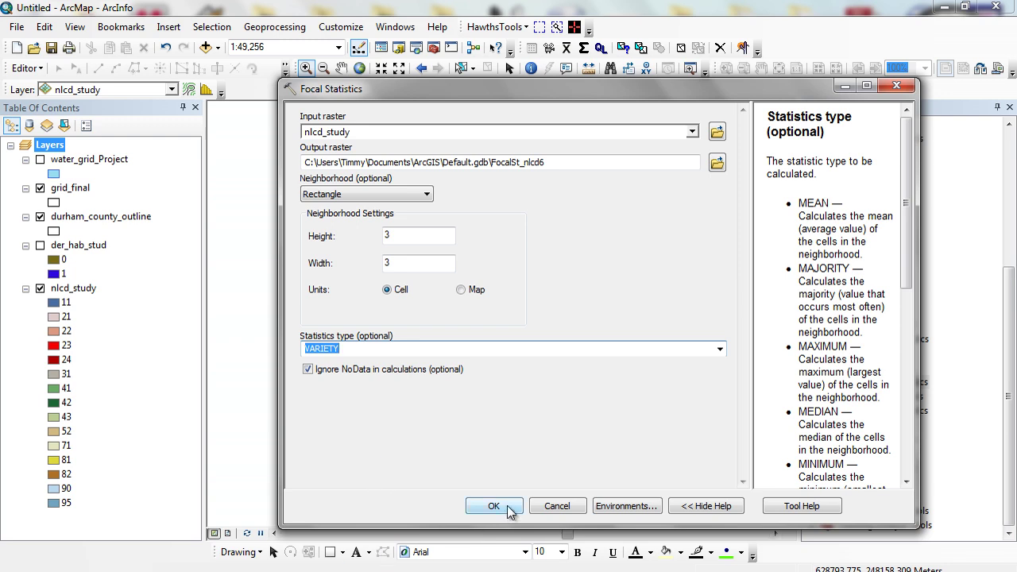
Set the Raster Analysis mask to grid_final in Environments and run Focal Statistics.
left_click(632, 508)
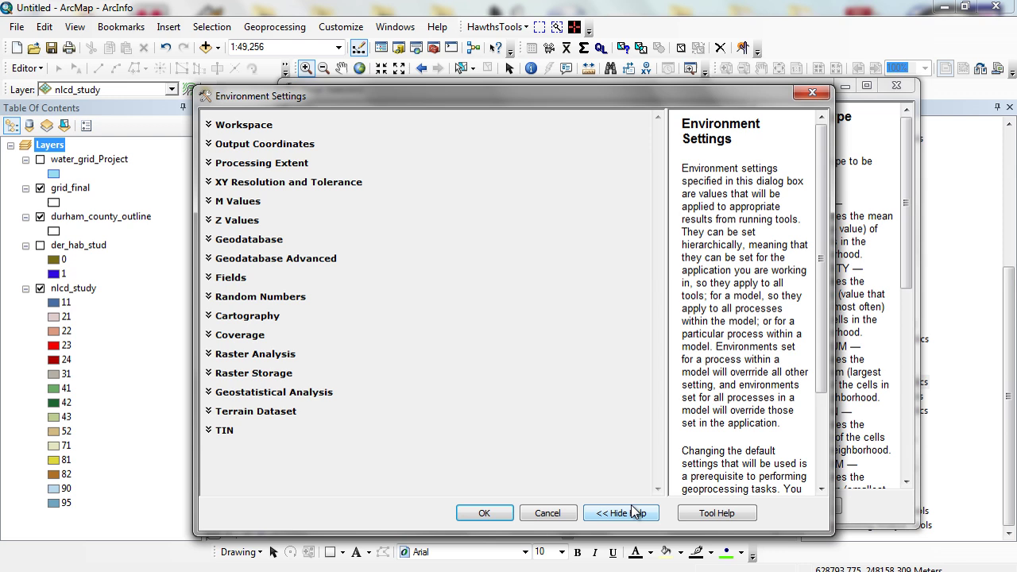
left_click(276, 355)
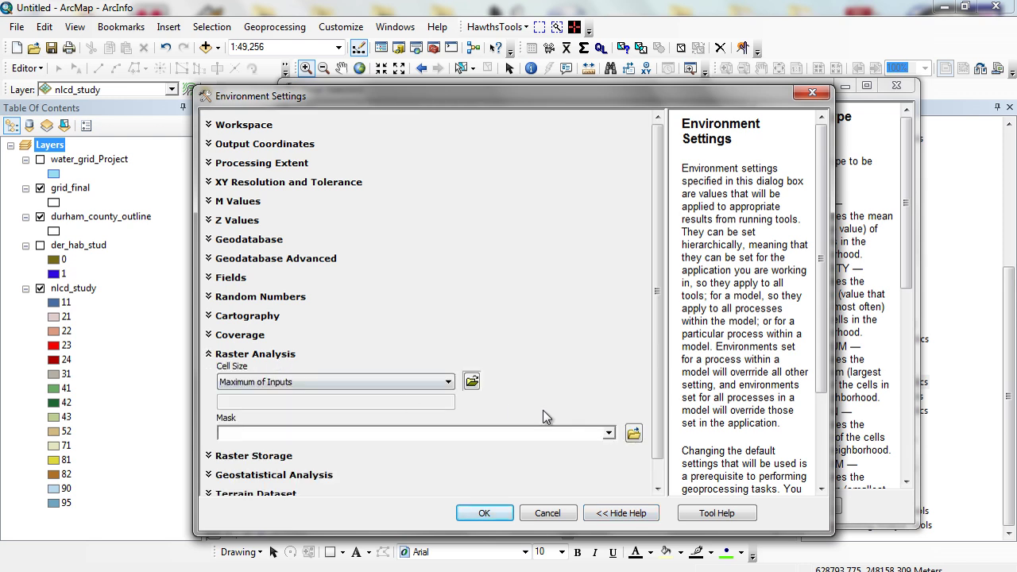
scroll(572, 421, "down", 1)
left_click(608, 409)
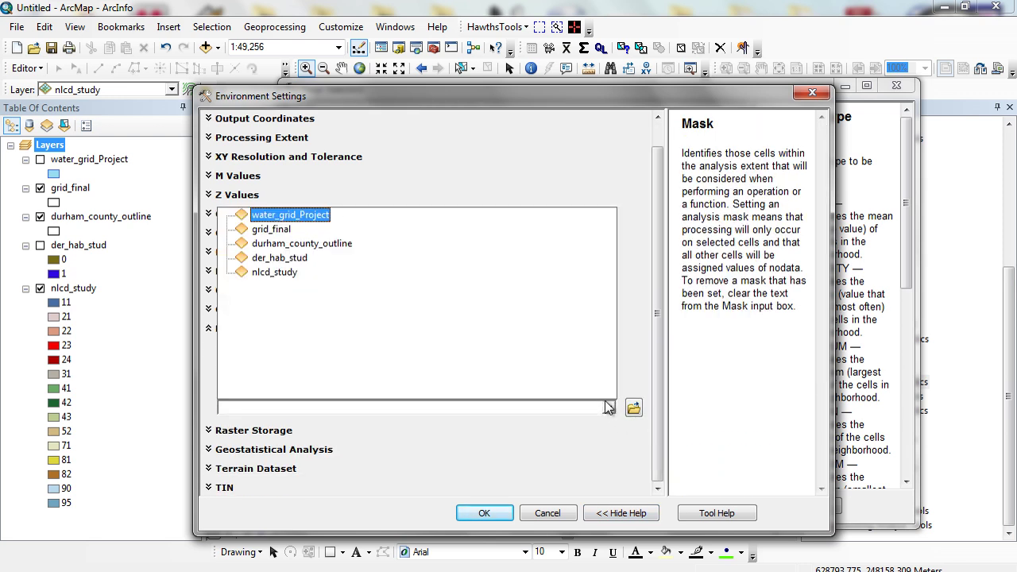
left_click(275, 230)
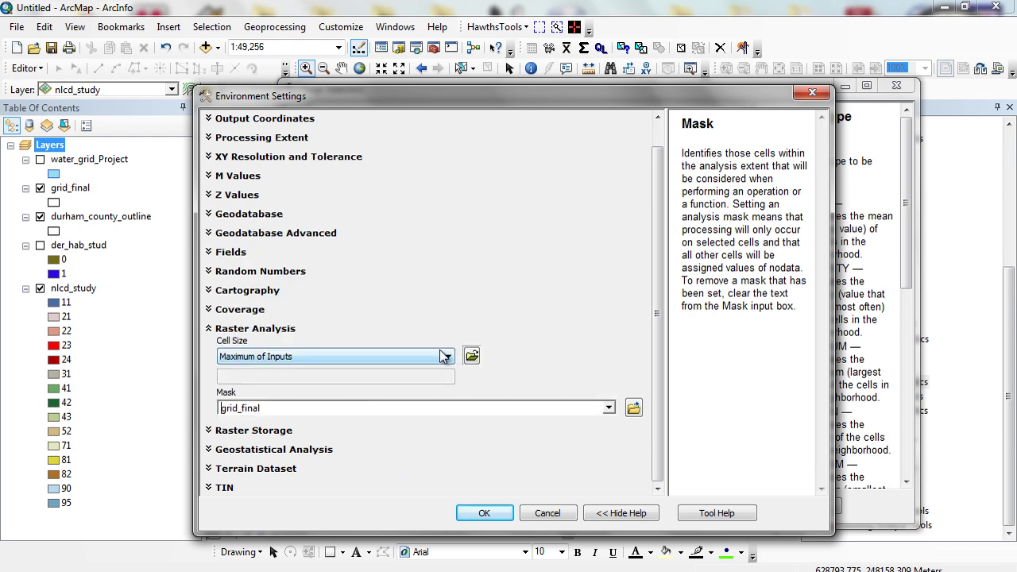
left_click(480, 514)
left_click(495, 508)
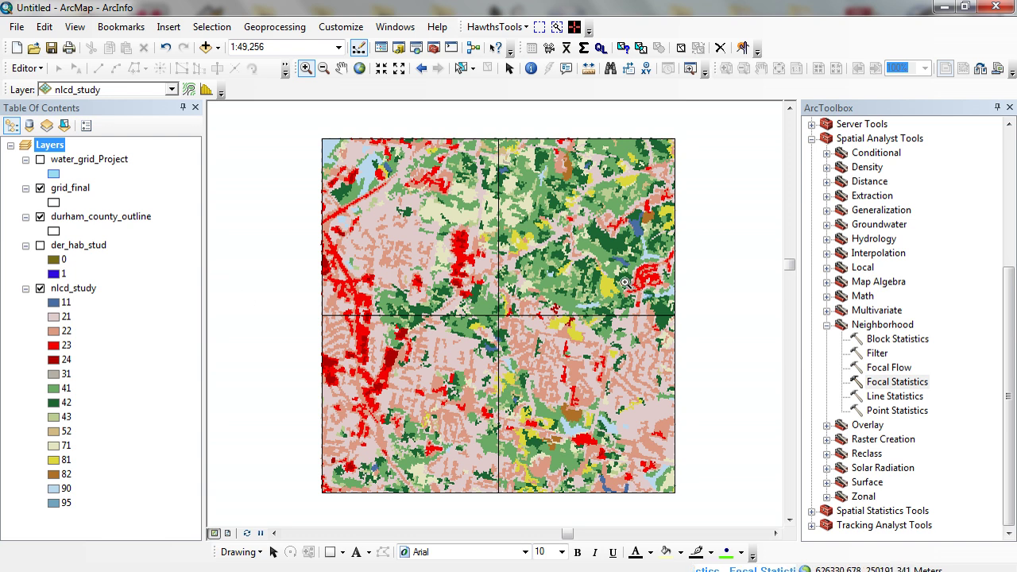
Expand the Distance toolset and turn on the water_grid_Project polygons.
left_click(826, 182)
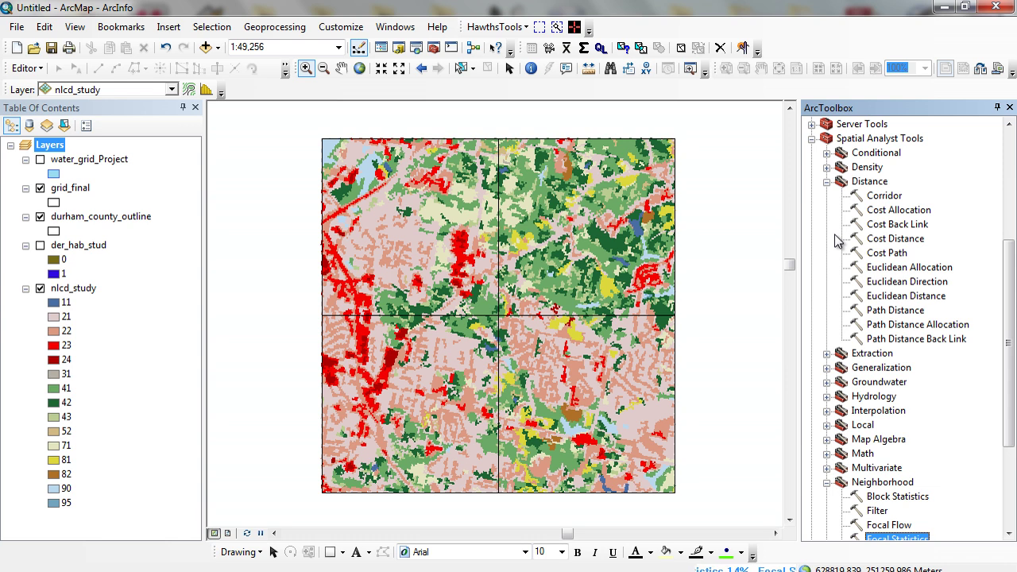
left_click(39, 160)
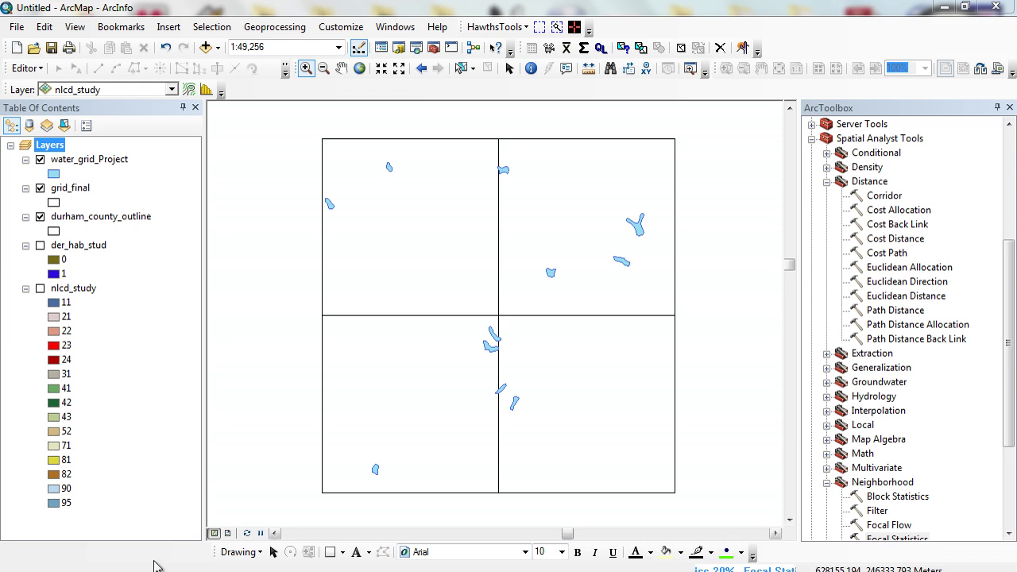
Turn the nlcd_study land-cover raster back on beneath the water polygons.
left_click(40, 290)
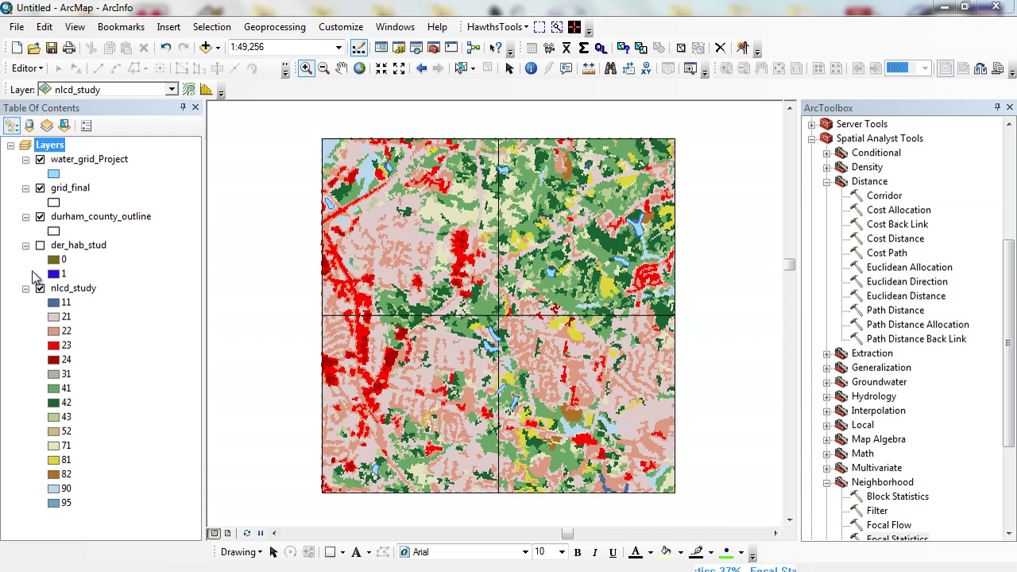
Hide water_grid_Project, then zoom out and pan to see the county outline.
left_click(39, 159)
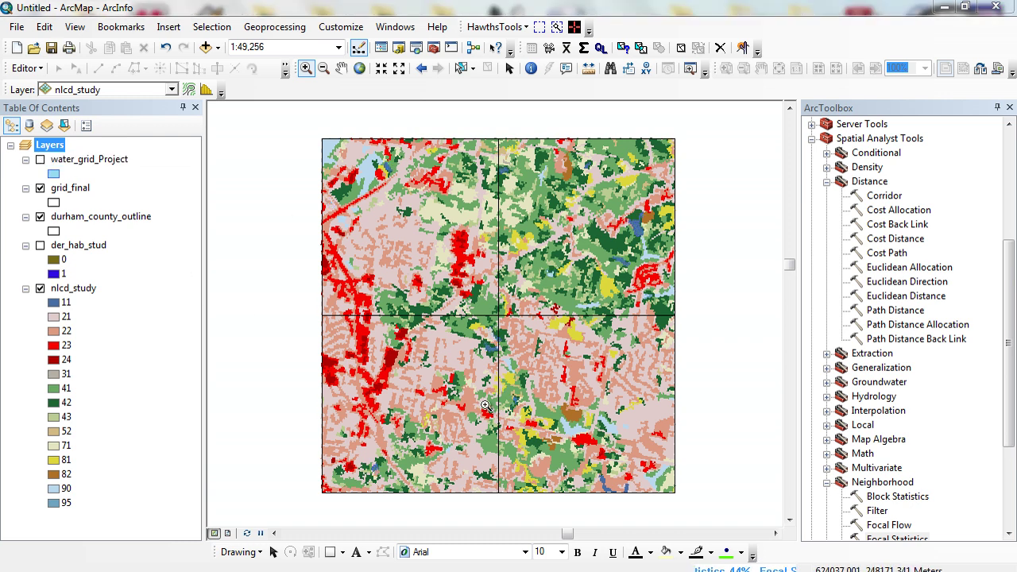
left_click(322, 70)
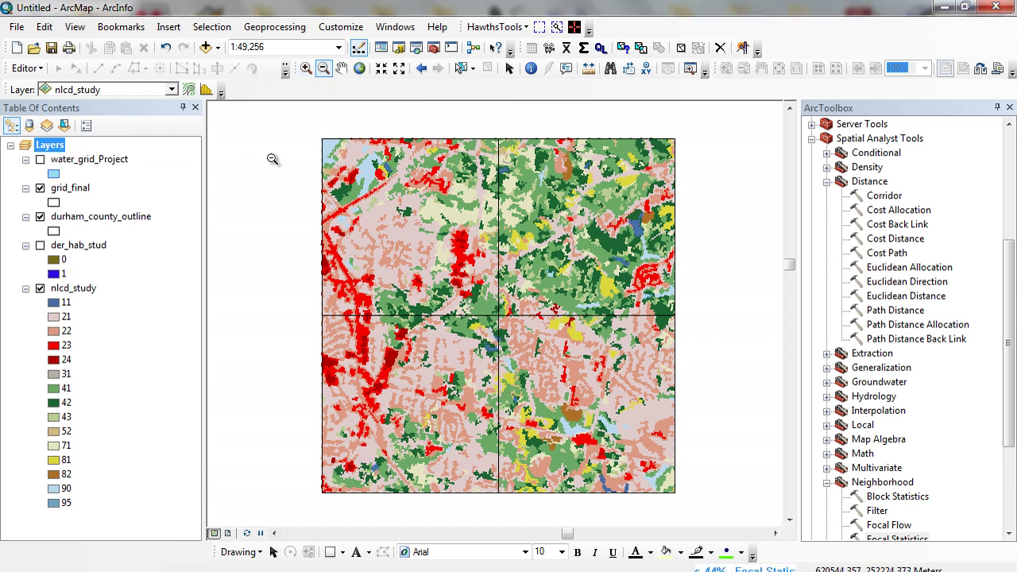
left_click(520, 337)
left_click_drag(311, 185, 588, 436)
left_click_drag(241, 147, 472, 372)
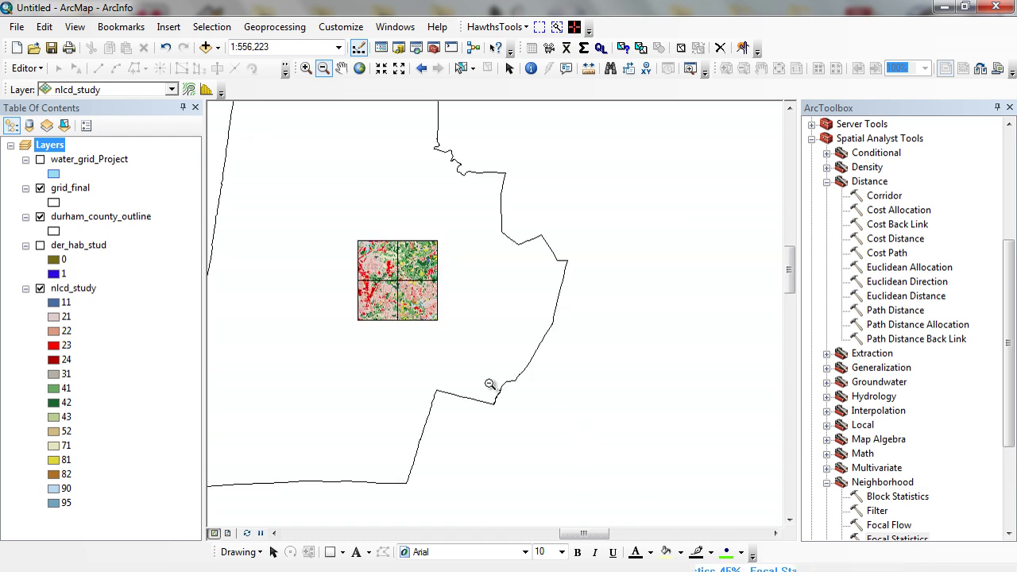
left_click(341, 69)
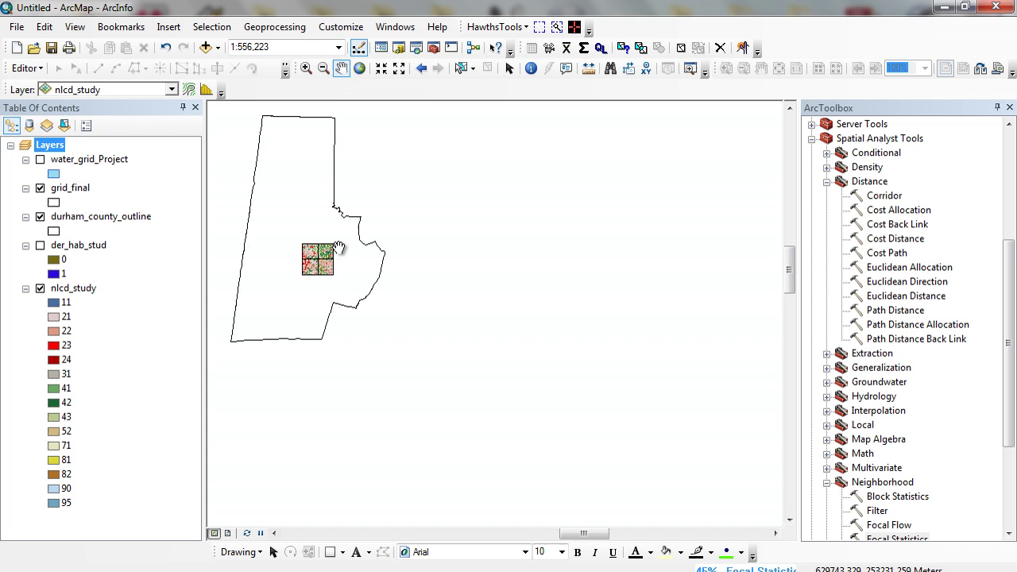
left_click_drag(348, 247, 482, 282)
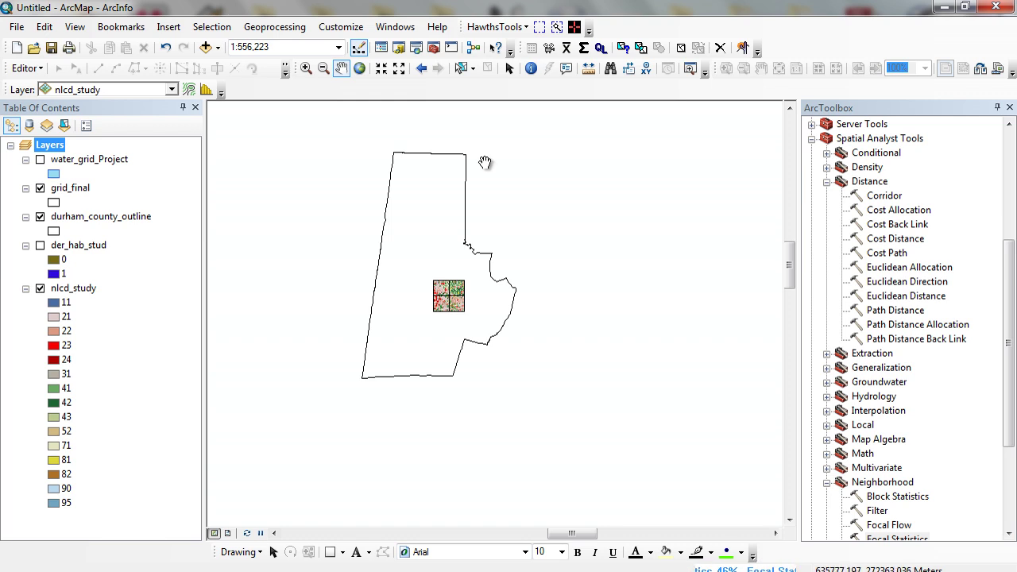
Zoom back in so the study grid fills the view.
left_click(307, 67)
left_click_drag(419, 265, 483, 321)
left_click_drag(325, 206, 641, 488)
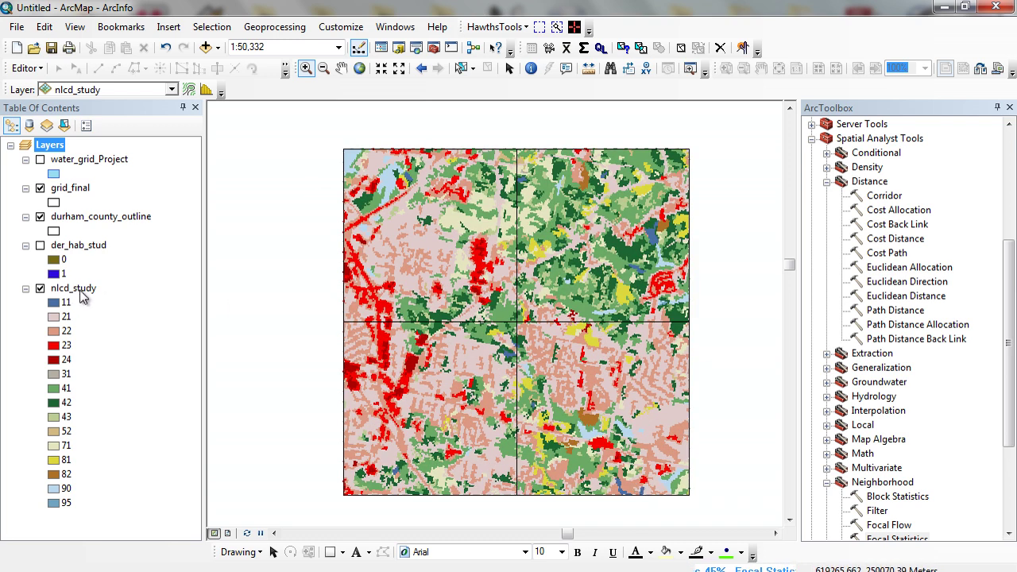
Open nlcd_study's Layer Properties and look at the Colormap import/export options.
right_click(73, 289)
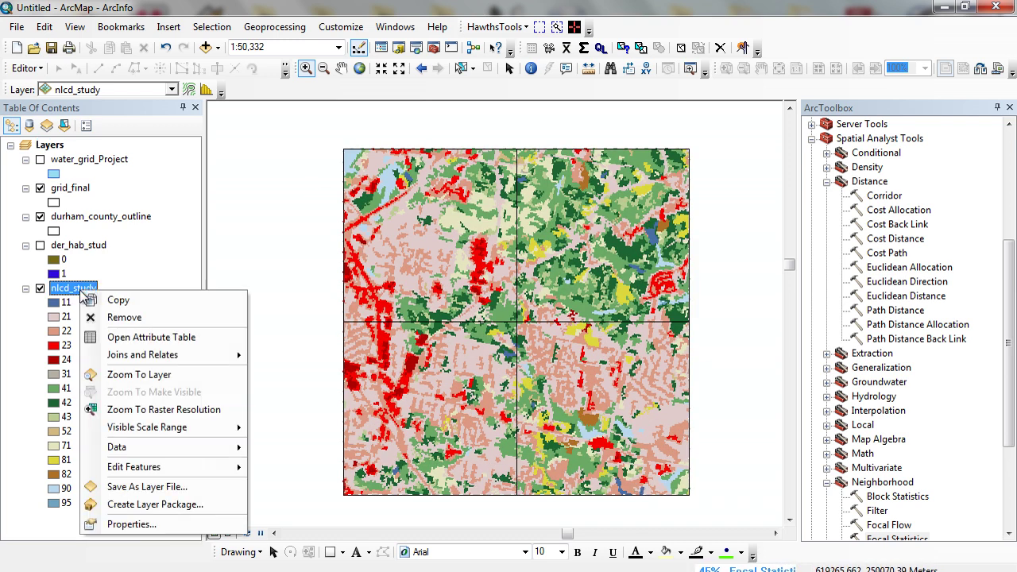
left_click(132, 524)
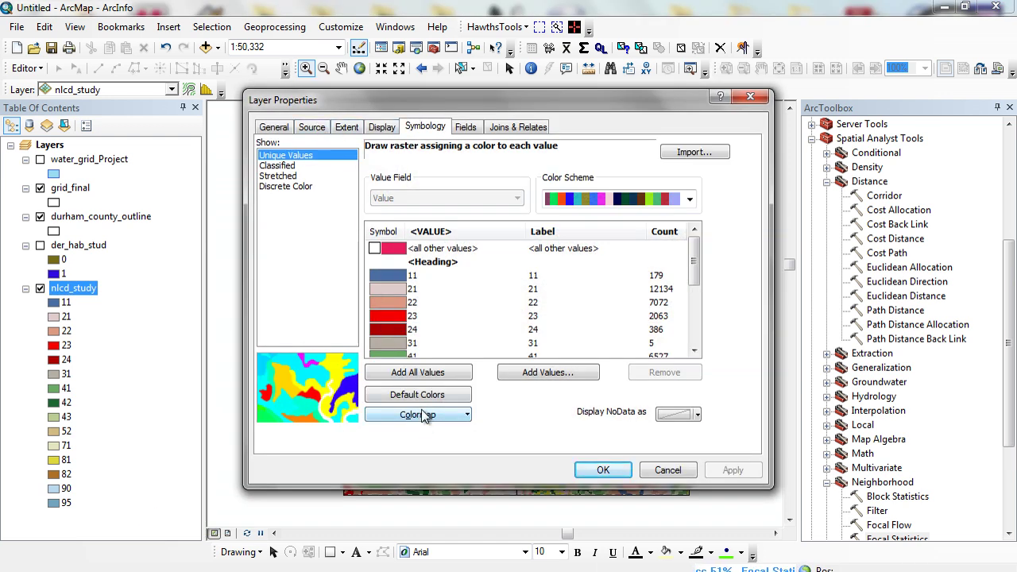
mouse_move(694, 261)
left_mouse_down()
mouse_move(700, 327)
mouse_move(697, 259)
left_mouse_up()
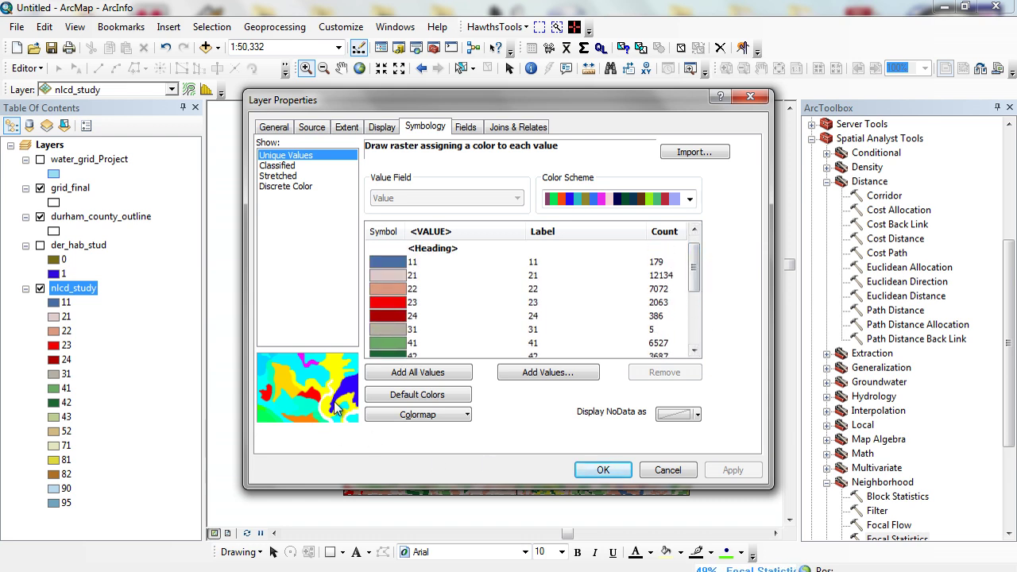
left_click(425, 414)
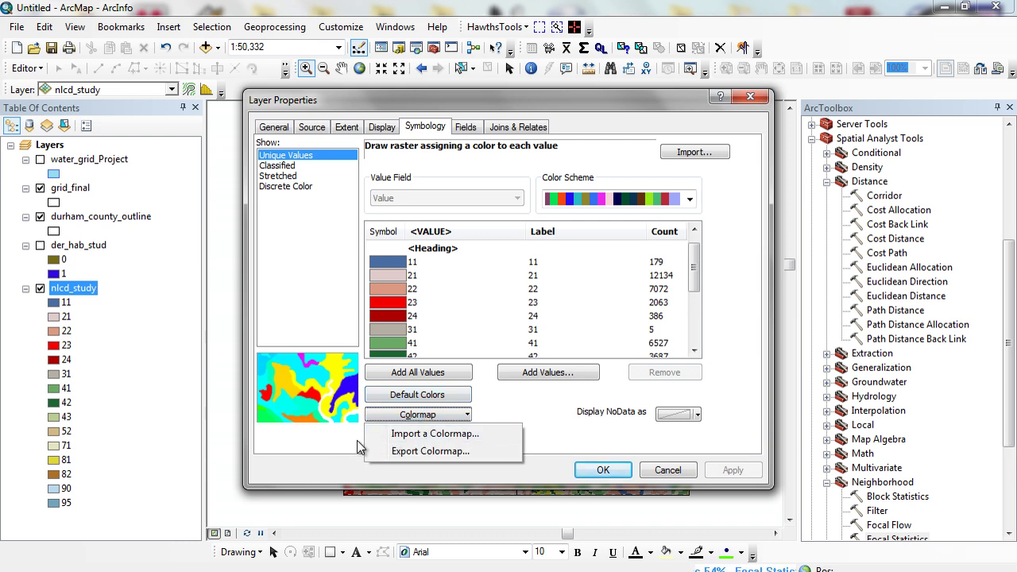
left_click(333, 443)
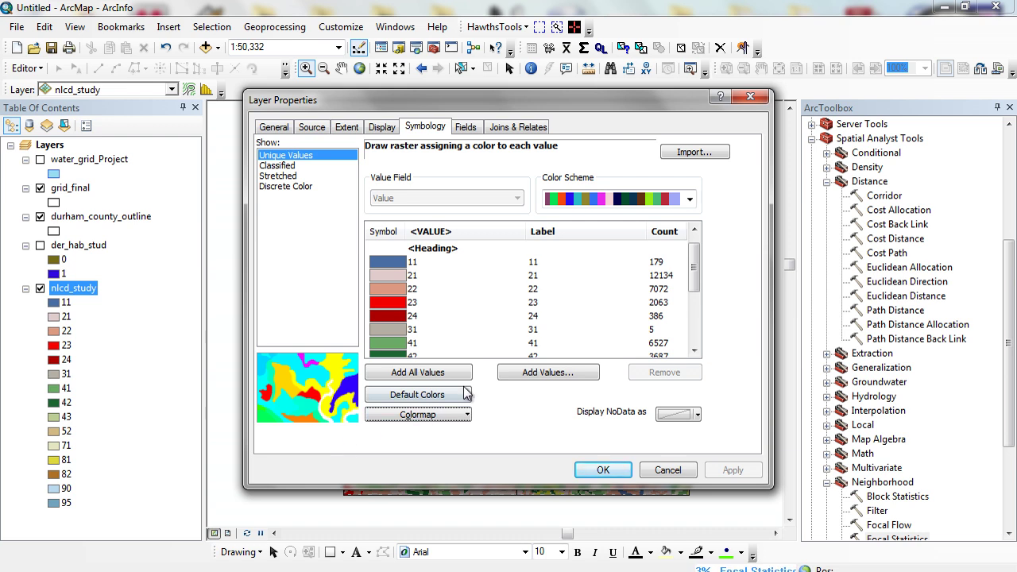
Browse the Display, Extent, Symbology, General and Source tabs down to the raster statistics.
left_click(382, 129)
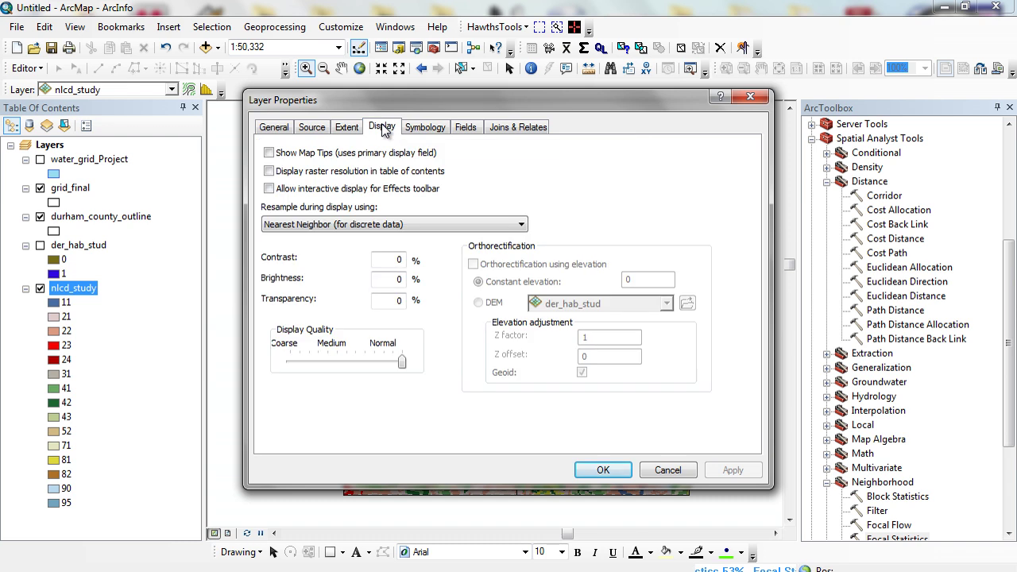
left_click(351, 128)
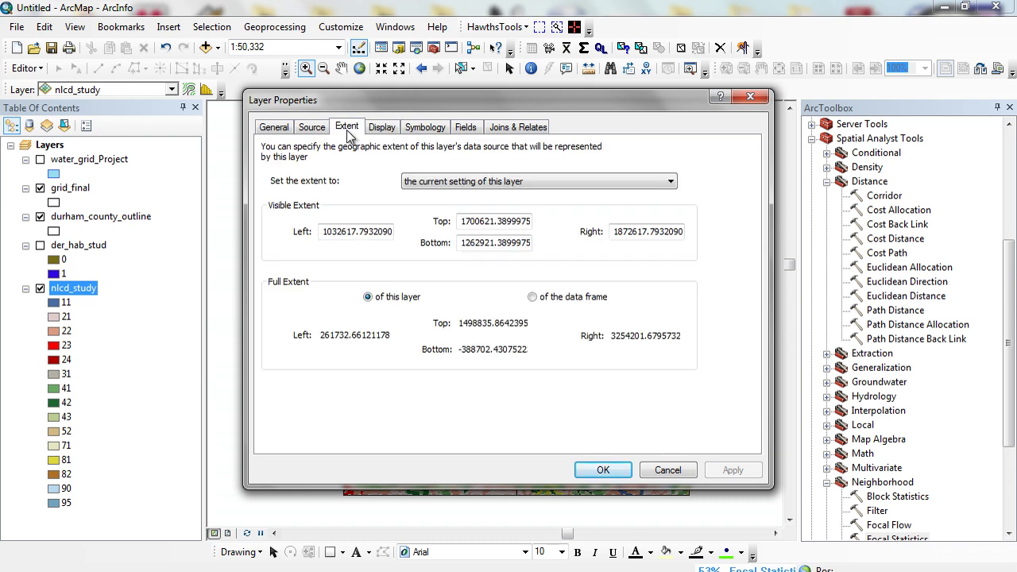
left_click(424, 128)
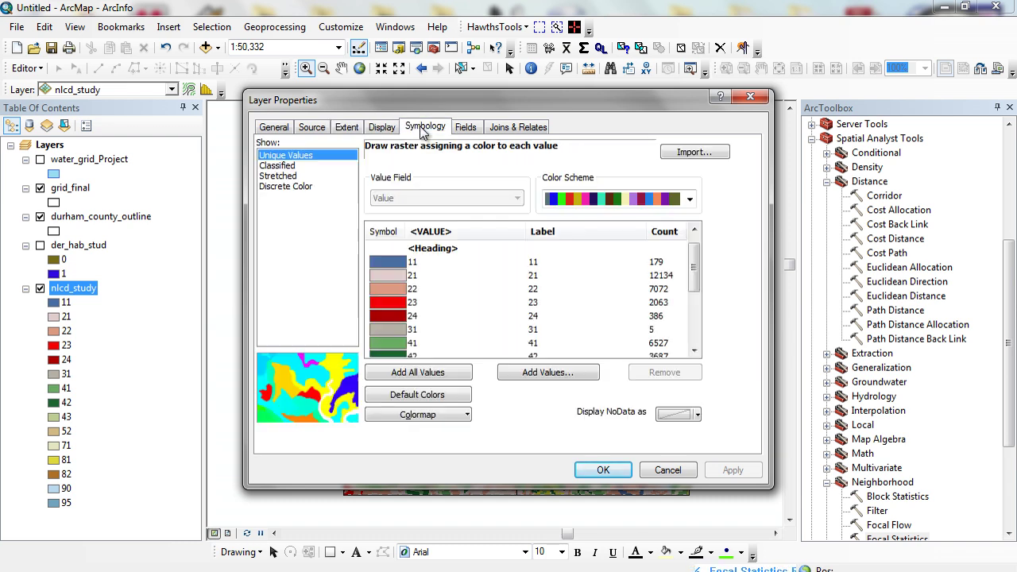
left_click(273, 128)
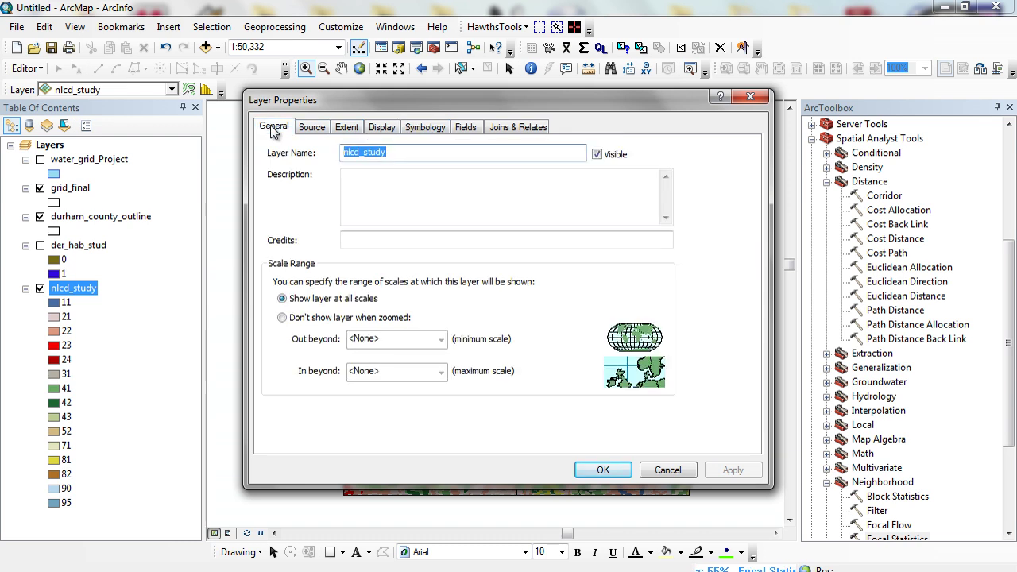
left_click(312, 128)
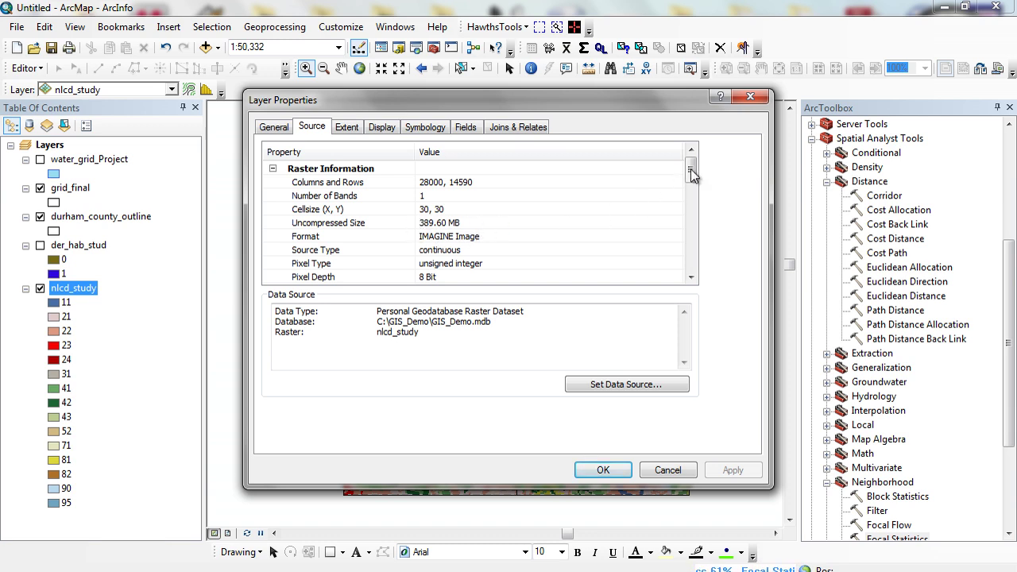
left_click_drag(690, 169, 693, 269)
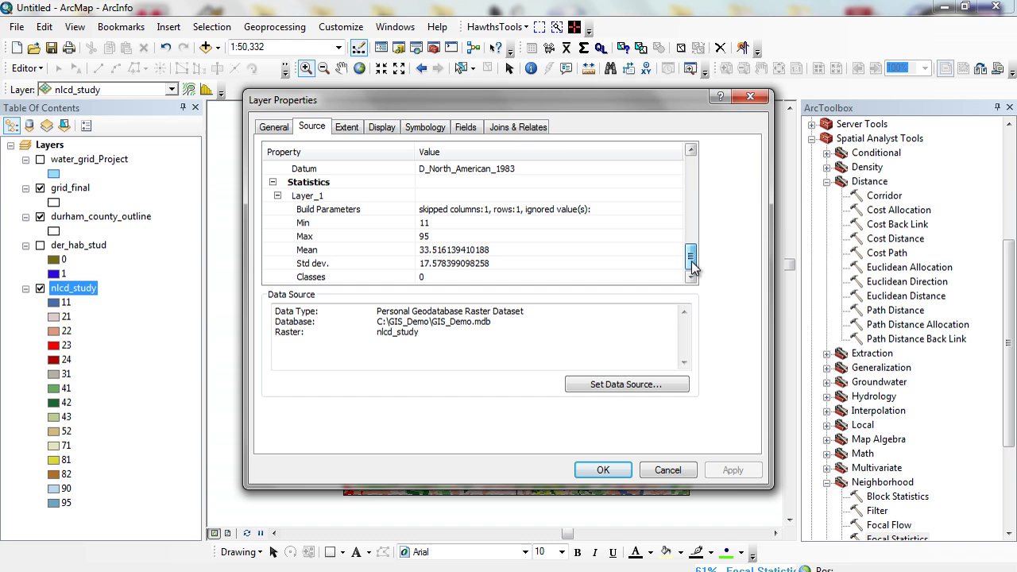
Close the nlcd_study Layer Properties with OK while Focal Statistics finishes.
left_click(604, 470)
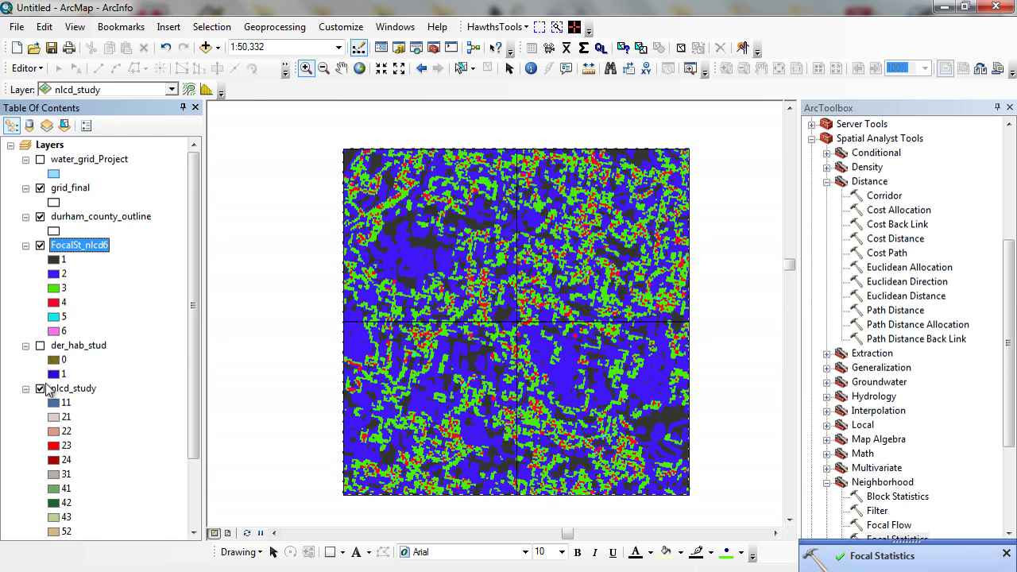
Hide nlcd_study, dismiss the completion notice, and zoom in on part of FocalSt_nlcd6.
left_click(41, 388)
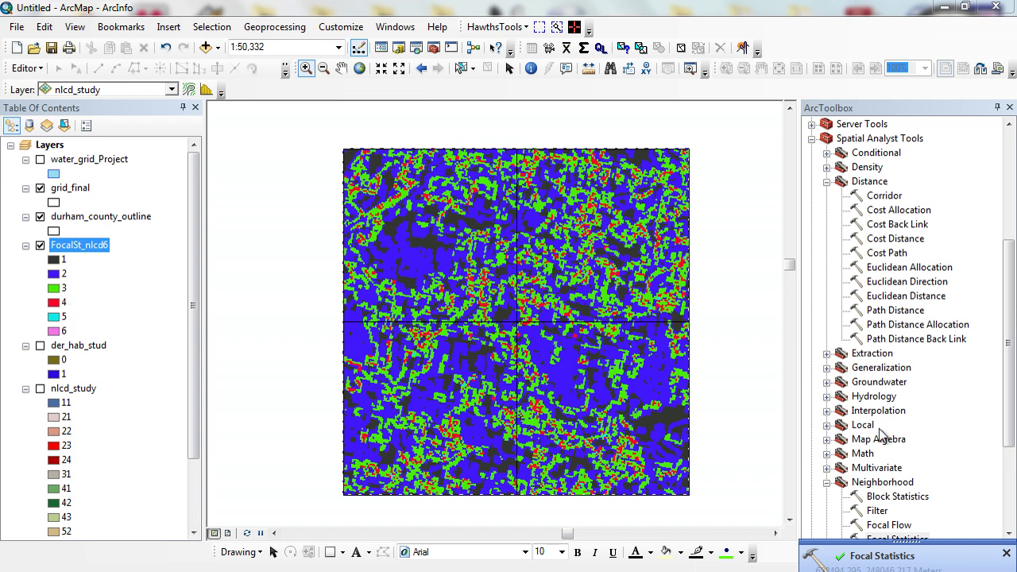
left_click(1007, 554)
left_click_drag(395, 236, 578, 357)
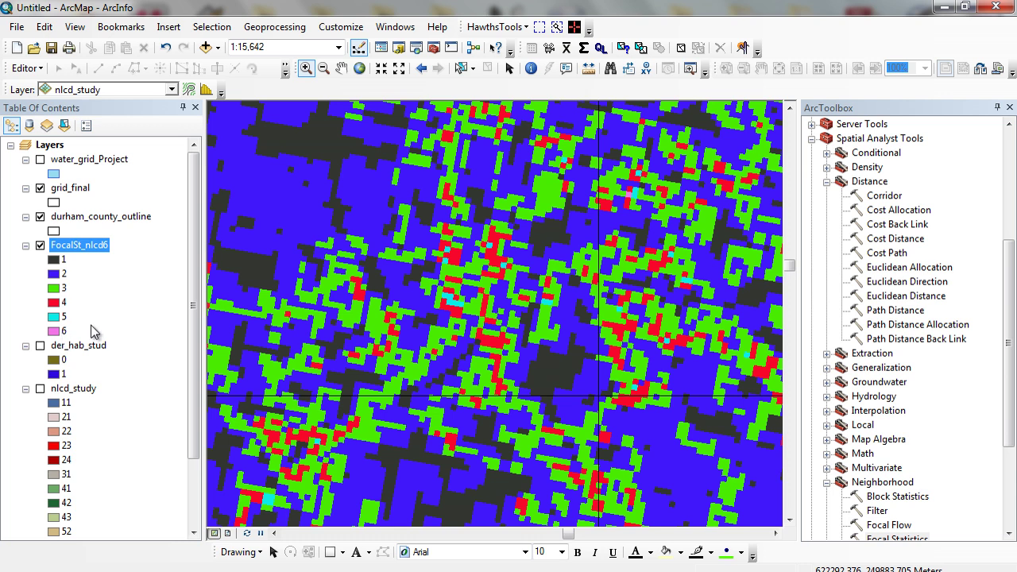
Open FocalSt_nlcd6's Symbology tab to see the counts for values 1–6.
scroll(197, 291, "down", 3)
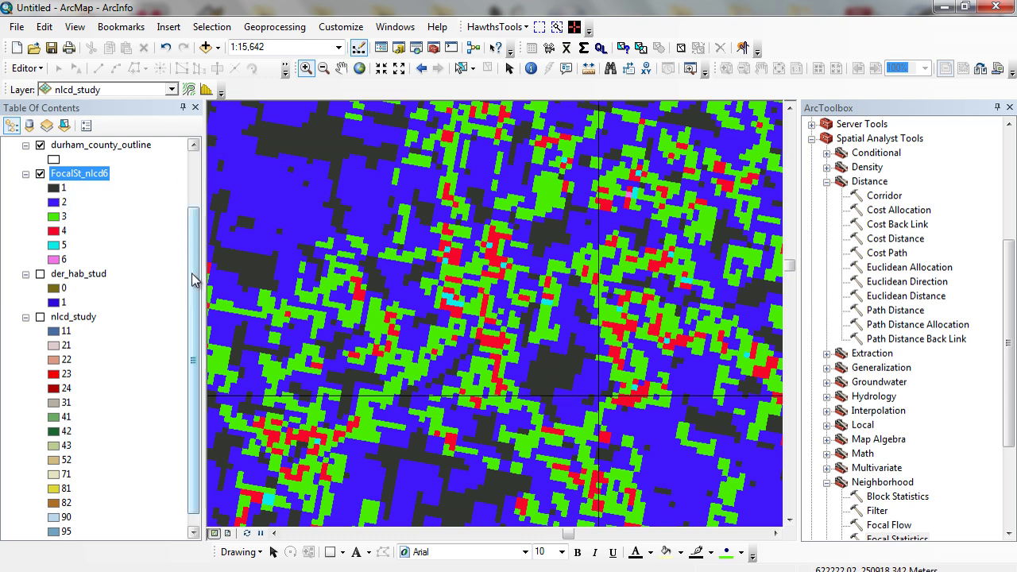
left_click_drag(198, 280, 198, 223)
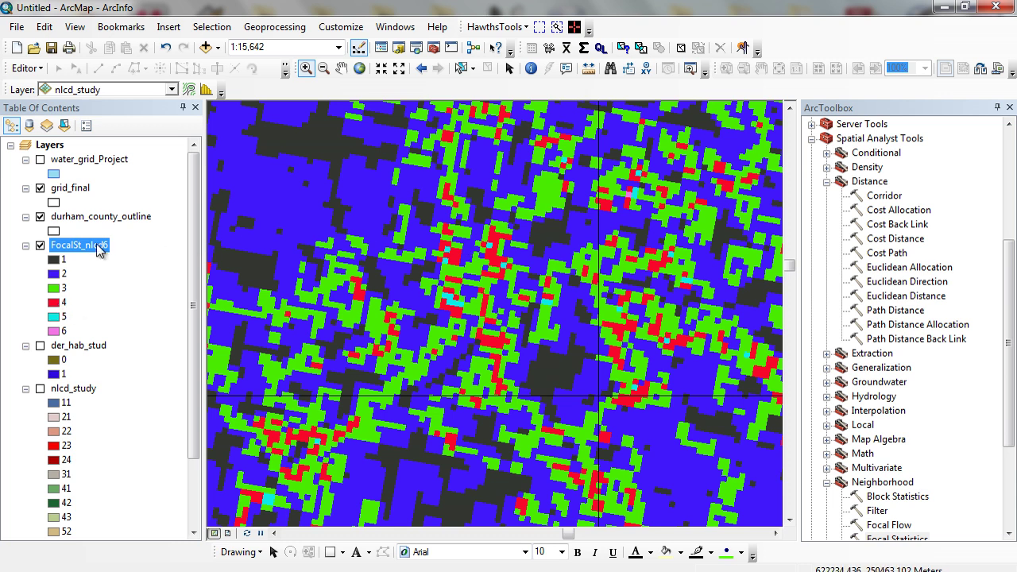
double_click(99, 246)
left_click(434, 127)
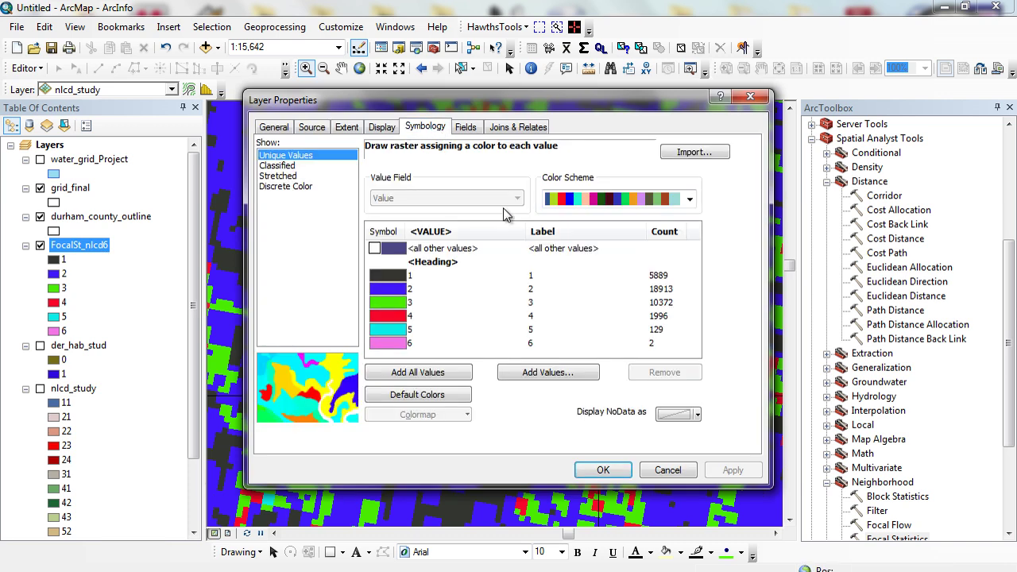
Redraw FocalSt_nlcd6 with Classified symbology using 6 classes.
left_click(289, 166)
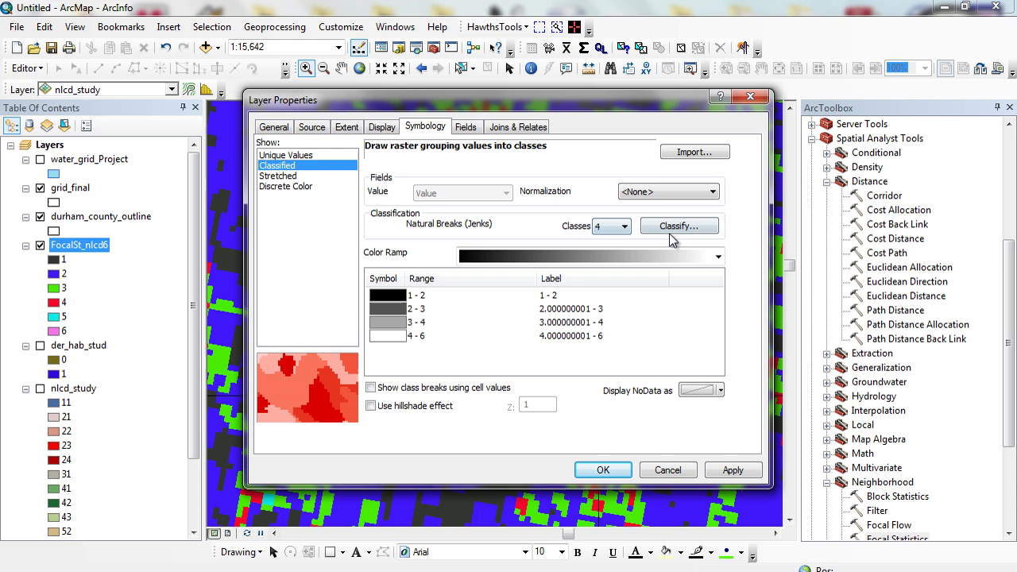
left_click(614, 228)
left_click(608, 274)
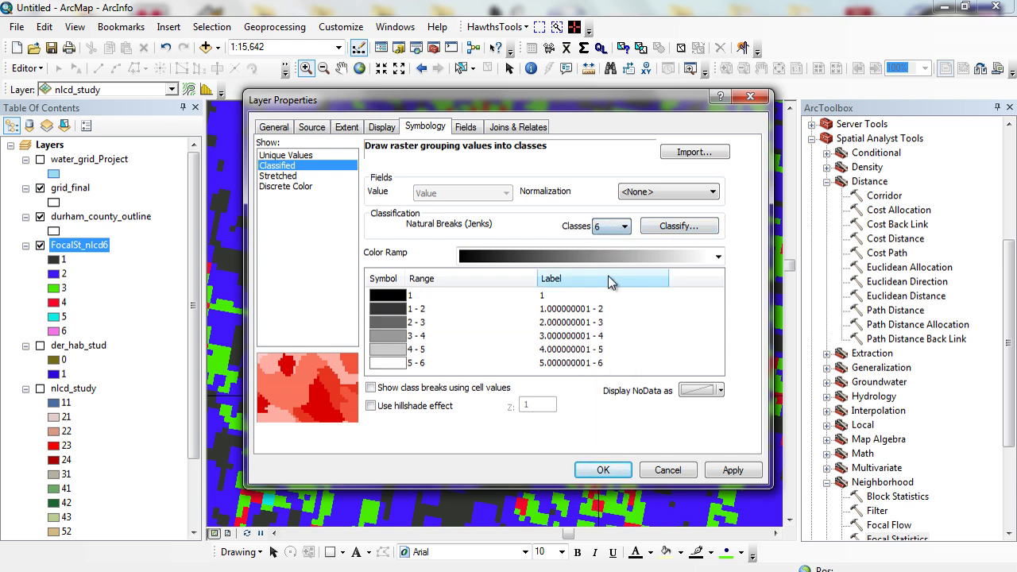
left_click(603, 470)
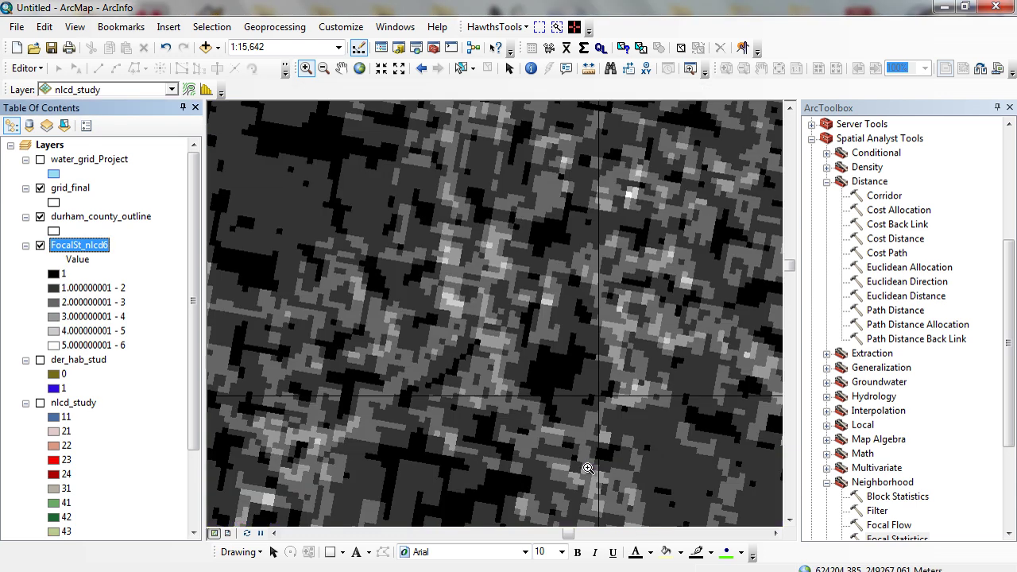
Zoom out to view the whole raster, then hide the FocalSt_nlcd6 layer.
left_click(323, 67)
left_click(563, 402)
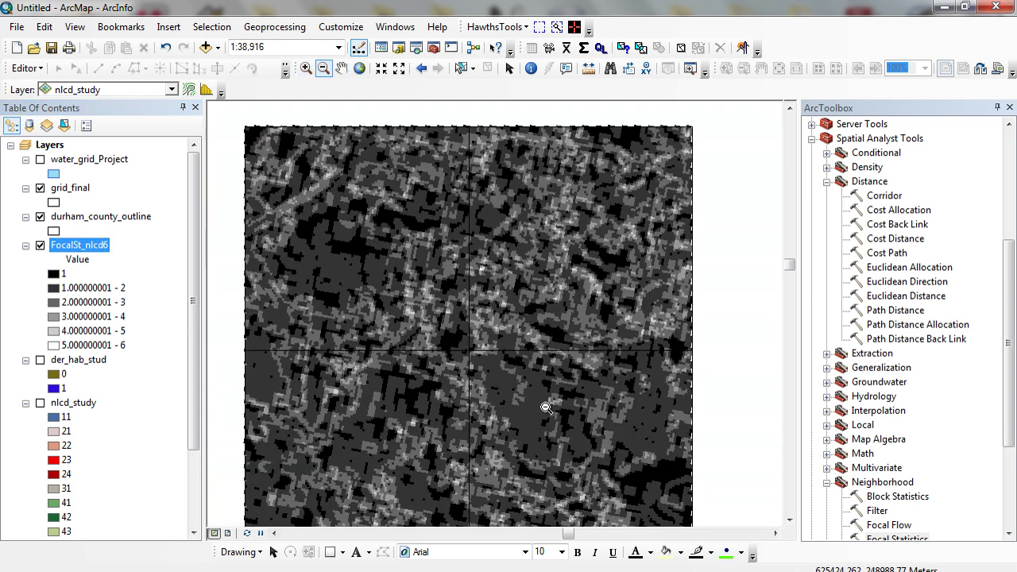
left_click(40, 247)
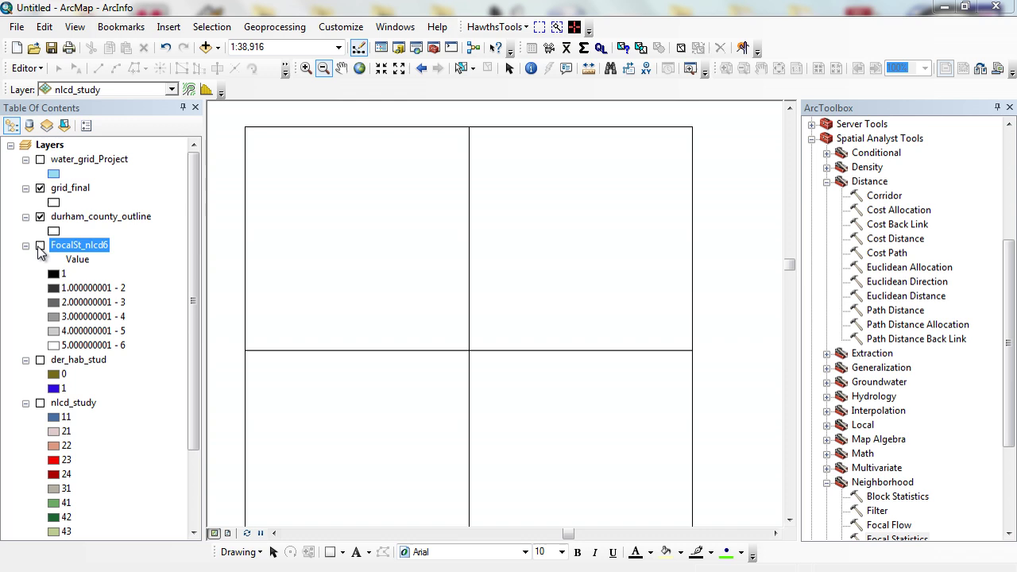
Turn on water_grid_Project and launch Distance > Euclidean Distance from ArcToolbox.
left_click(43, 163)
left_click(40, 160)
scroll(958, 270, "down", 2)
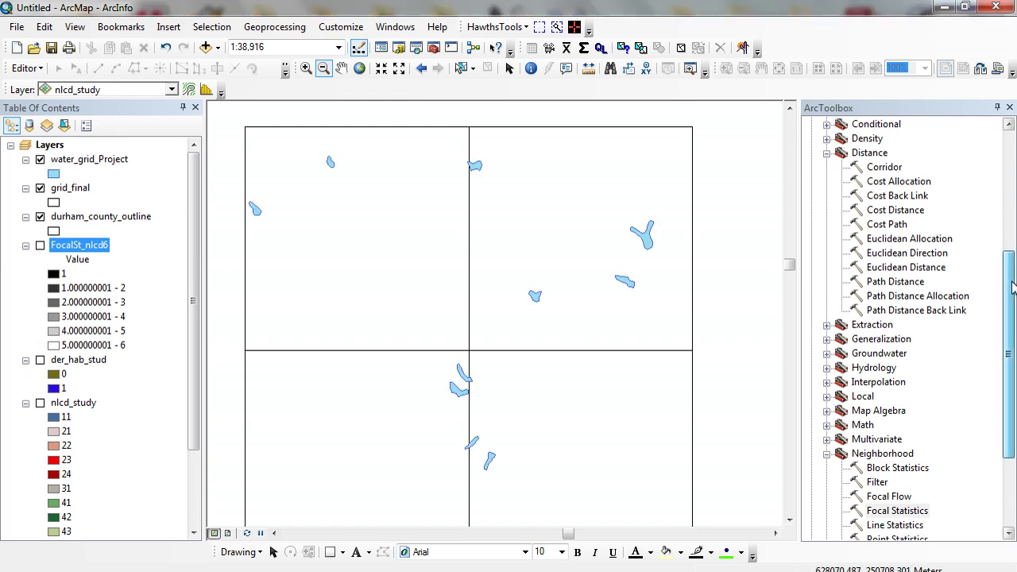
double_click(922, 269)
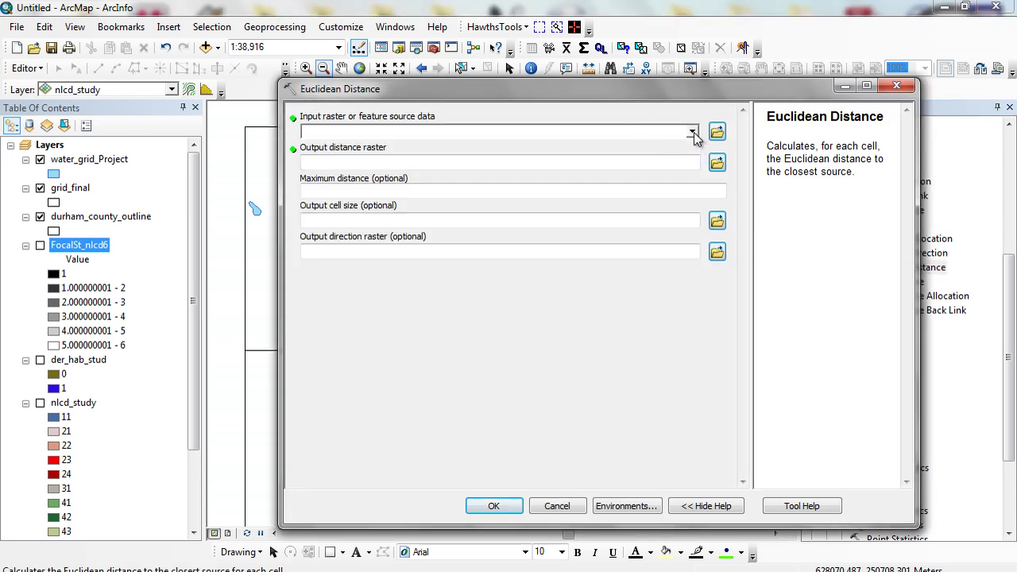
Use water_grid_Project as Euclidean Distance input with output cell size 100, then open Environments.
left_click(692, 131)
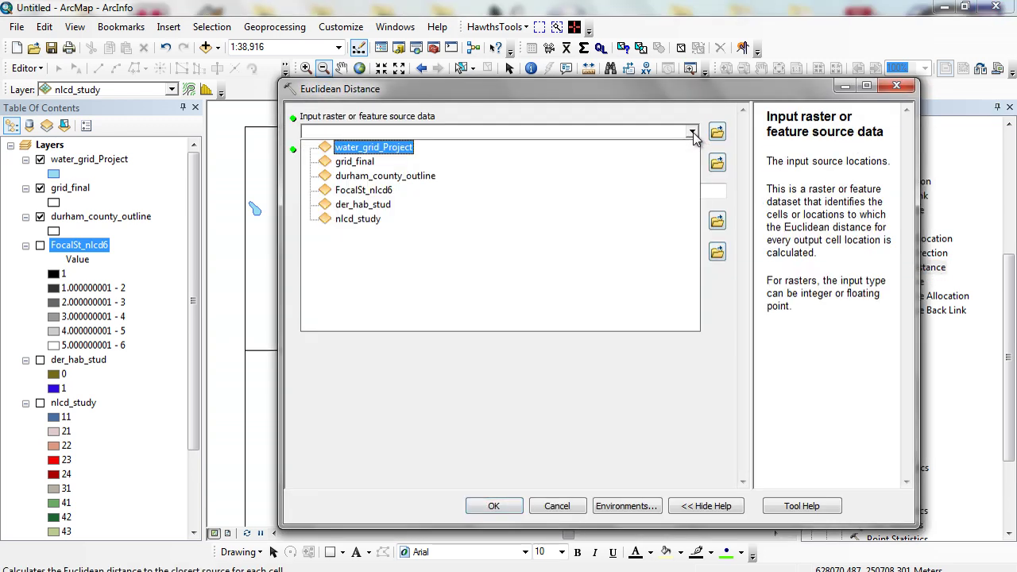
left_click(389, 155)
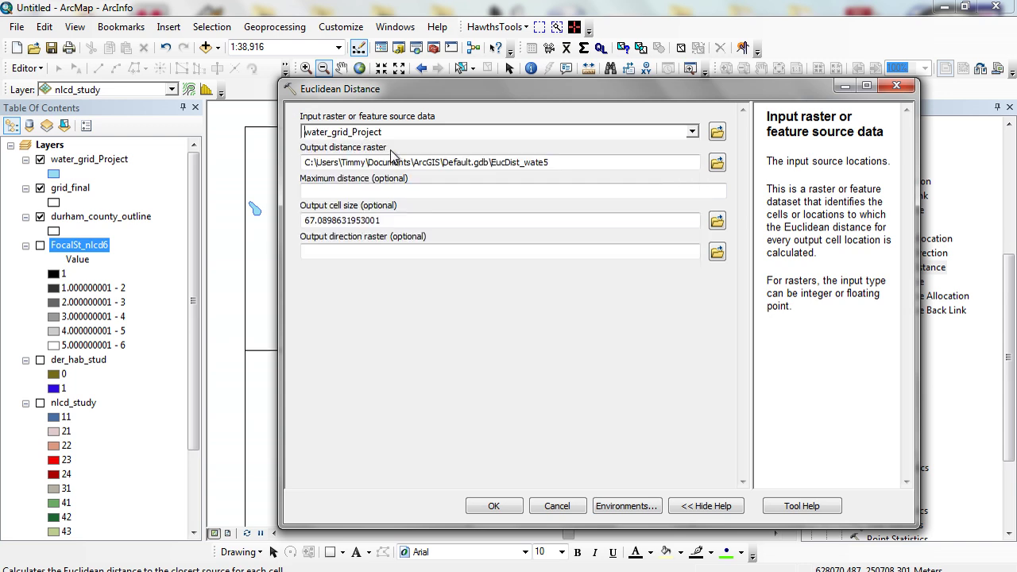
double_click(409, 216)
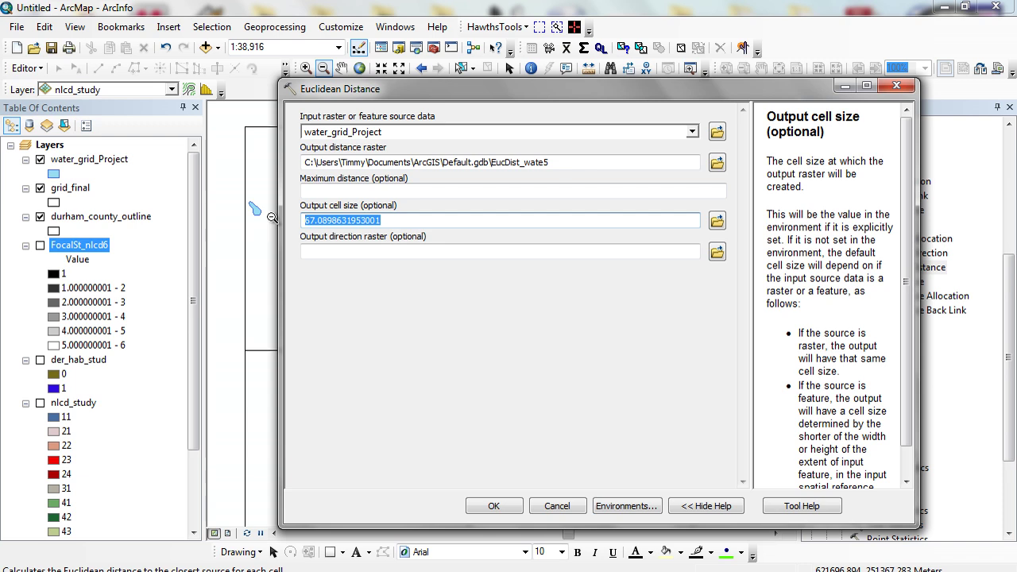
type("100")
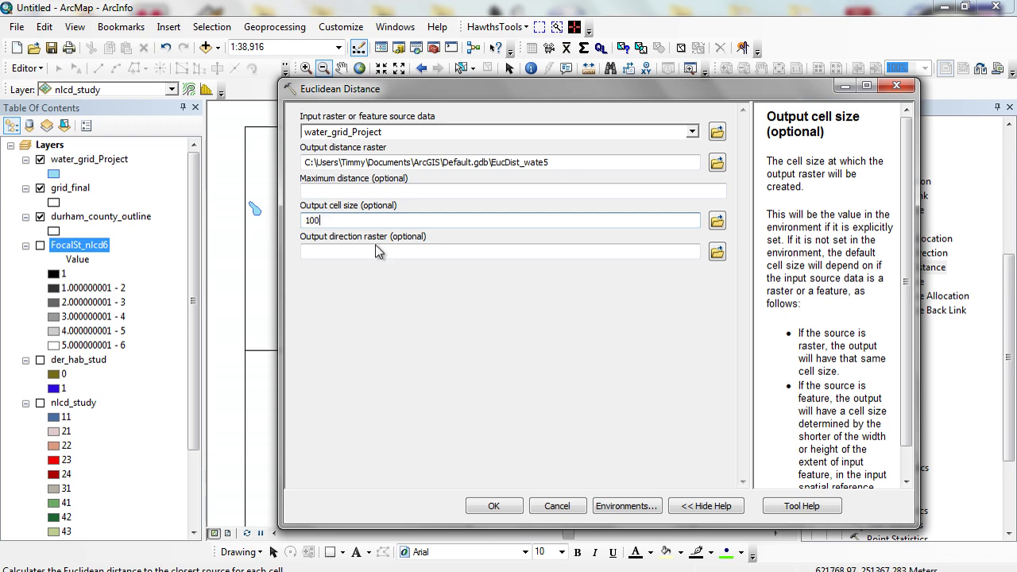
left_click(625, 506)
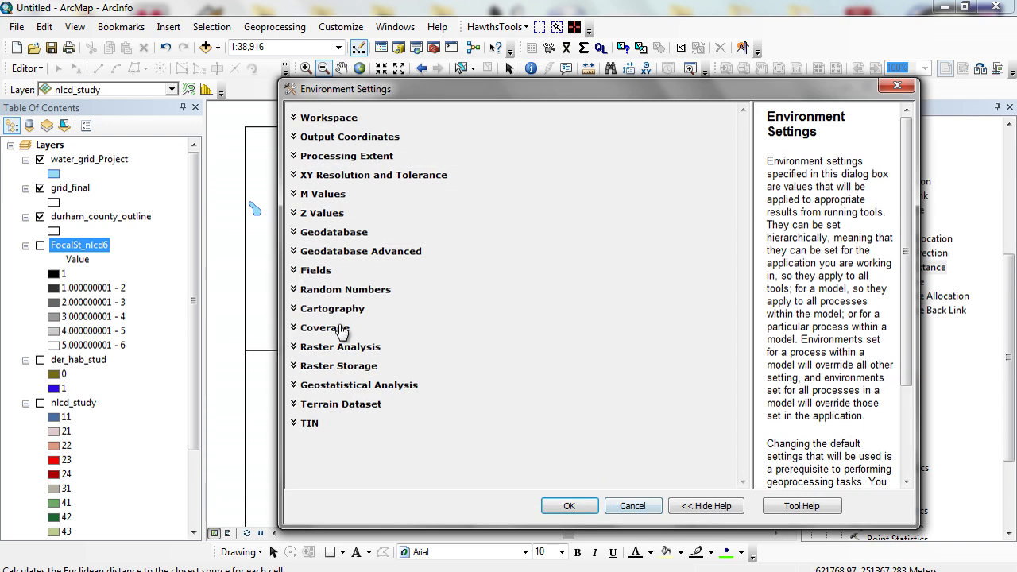
Set the Processing Extent to Same as layer grid_final.
left_click(360, 159)
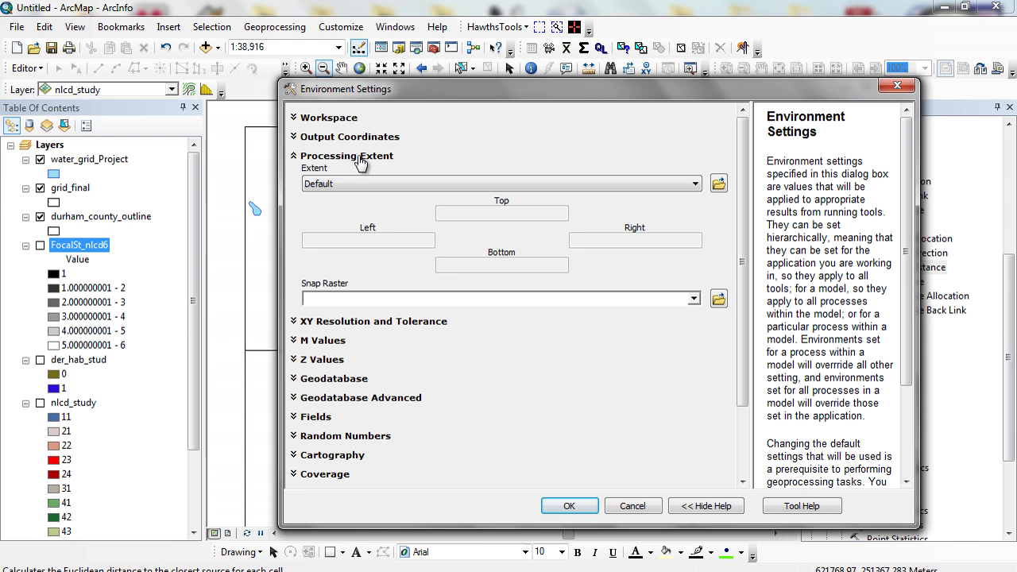
left_click(622, 186)
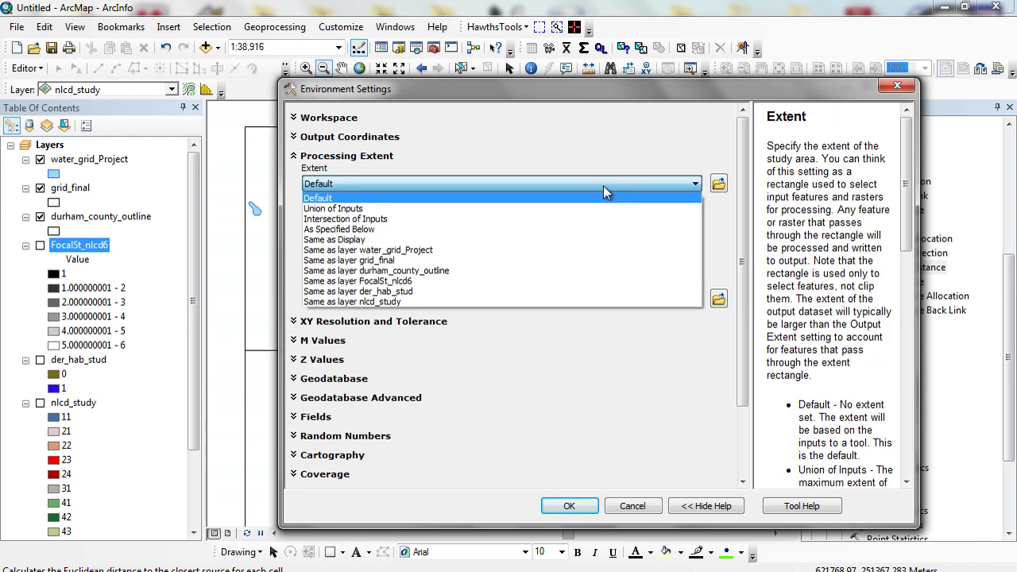
left_click(449, 260)
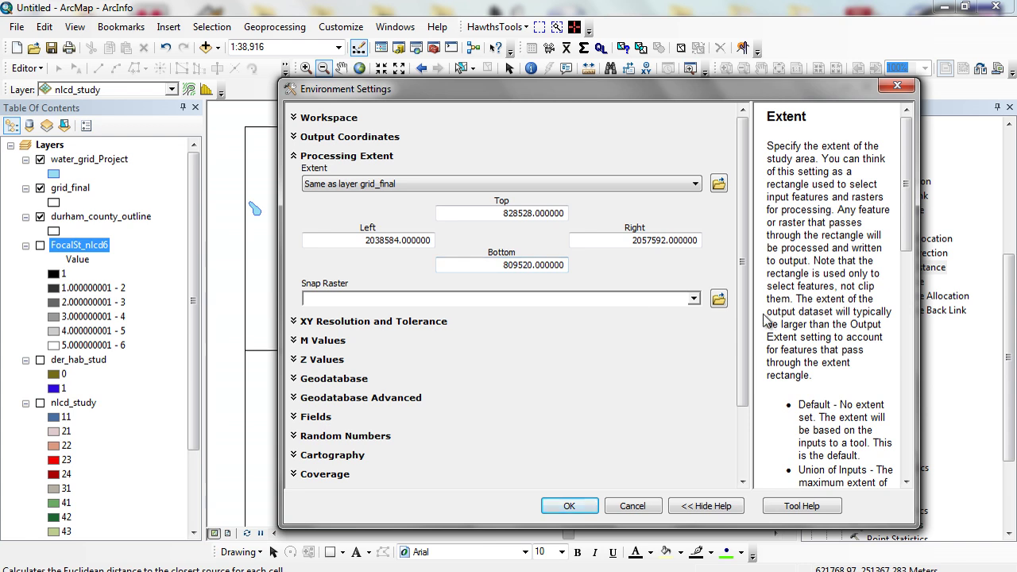
Set the Raster Analysis Mask to grid_final and confirm the environment settings.
scroll(556, 415, "down", 5)
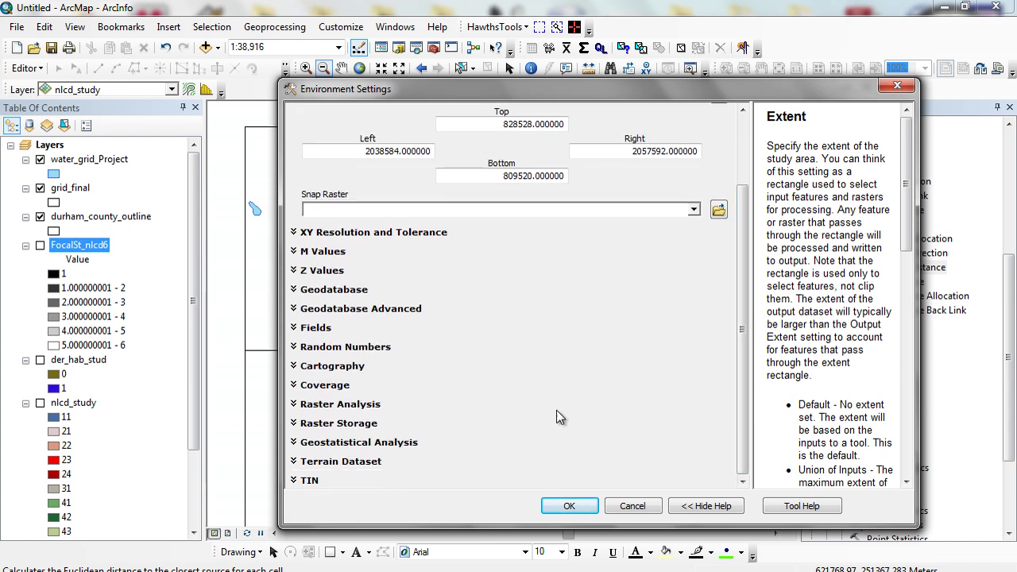
left_click(354, 406)
scroll(742, 347, "down", 3)
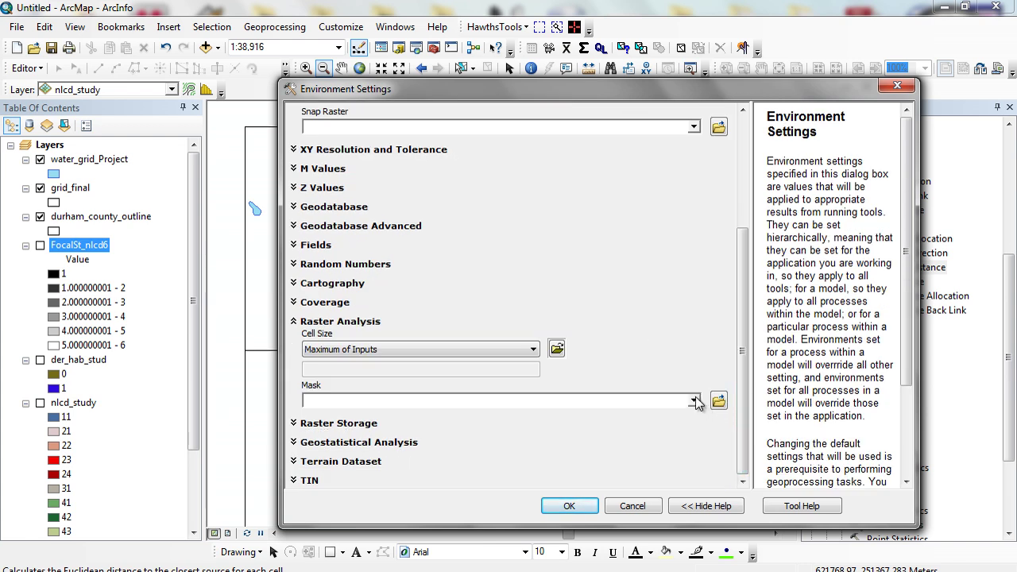
left_click(695, 400)
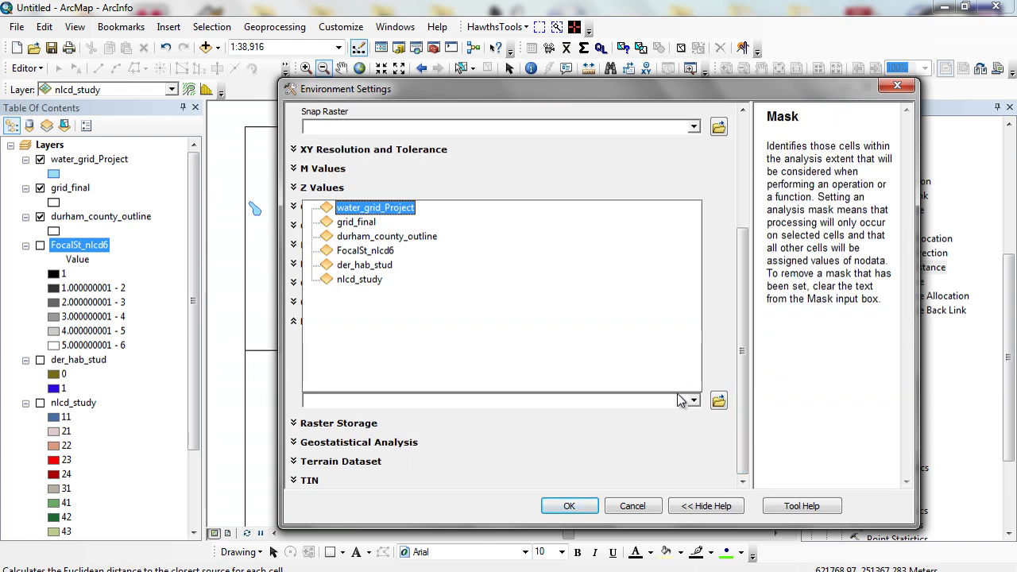
left_click(368, 228)
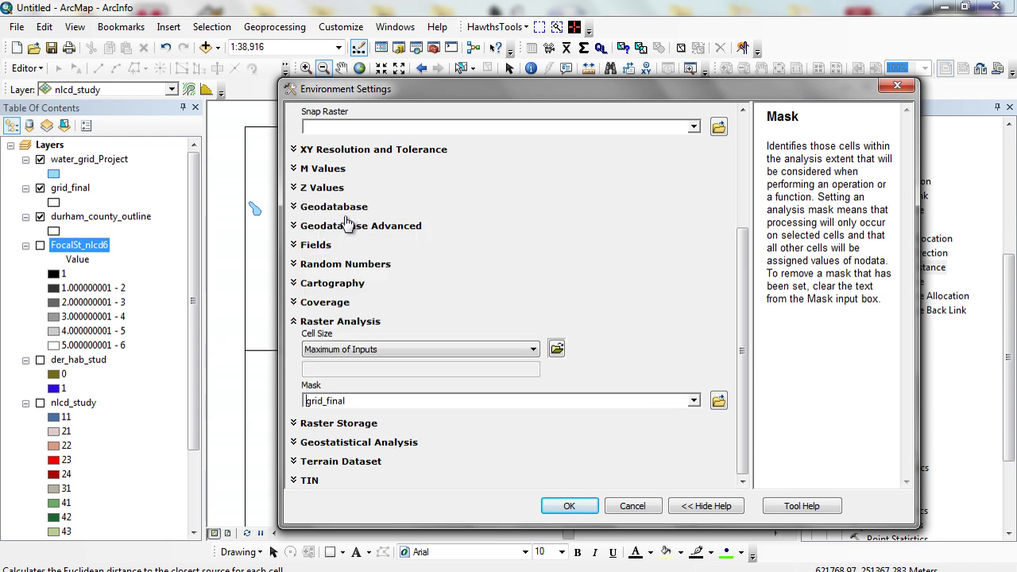
left_click_drag(742, 301, 744, 178)
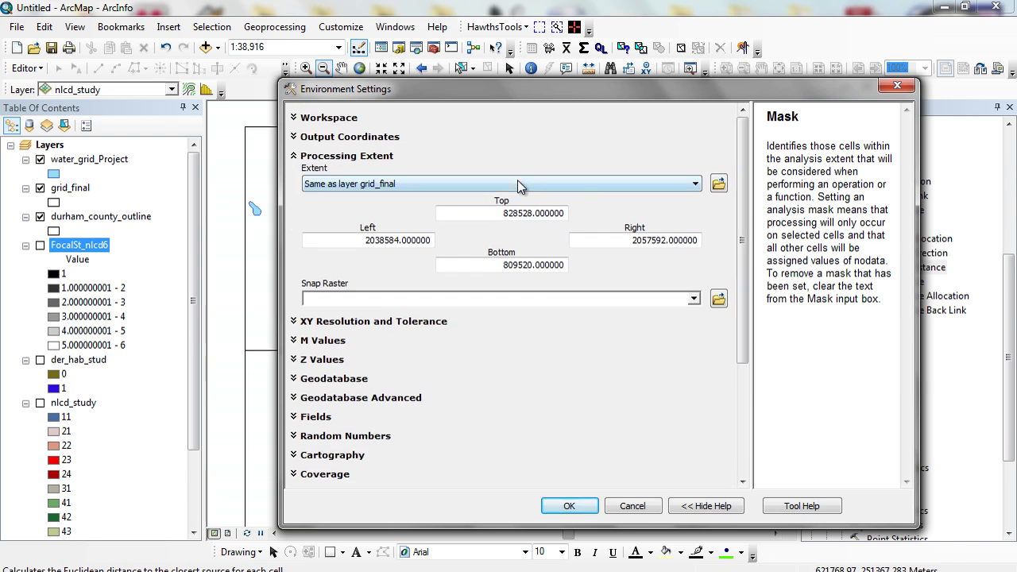
left_click(569, 506)
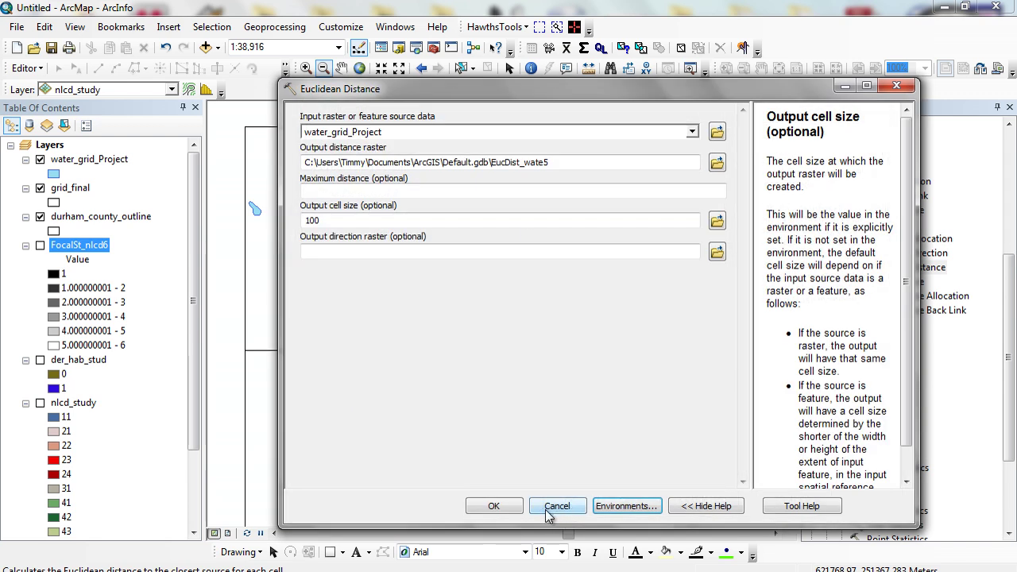
left_click_drag(715, 89, 586, 538)
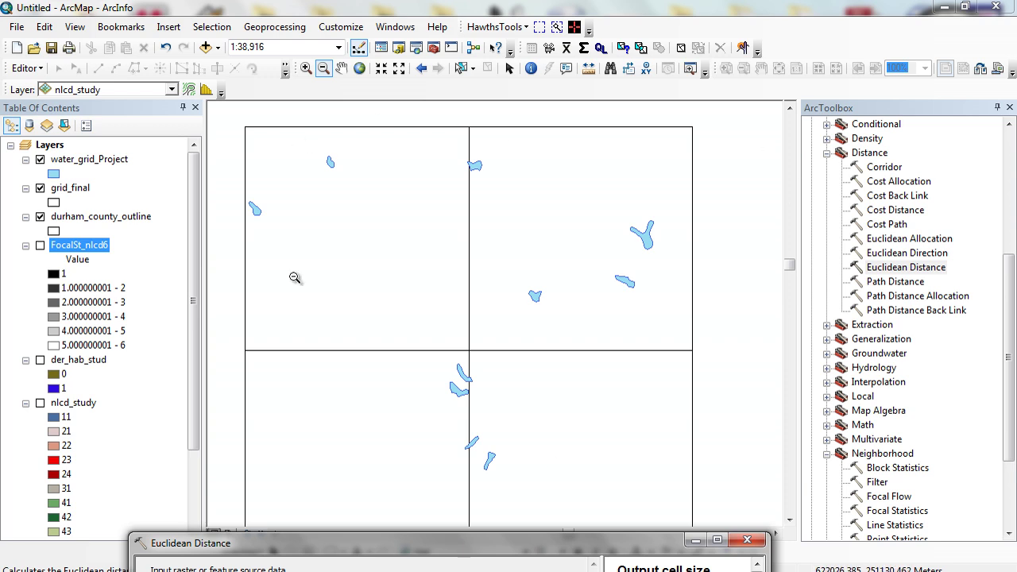
left_click_drag(607, 545, 766, 89)
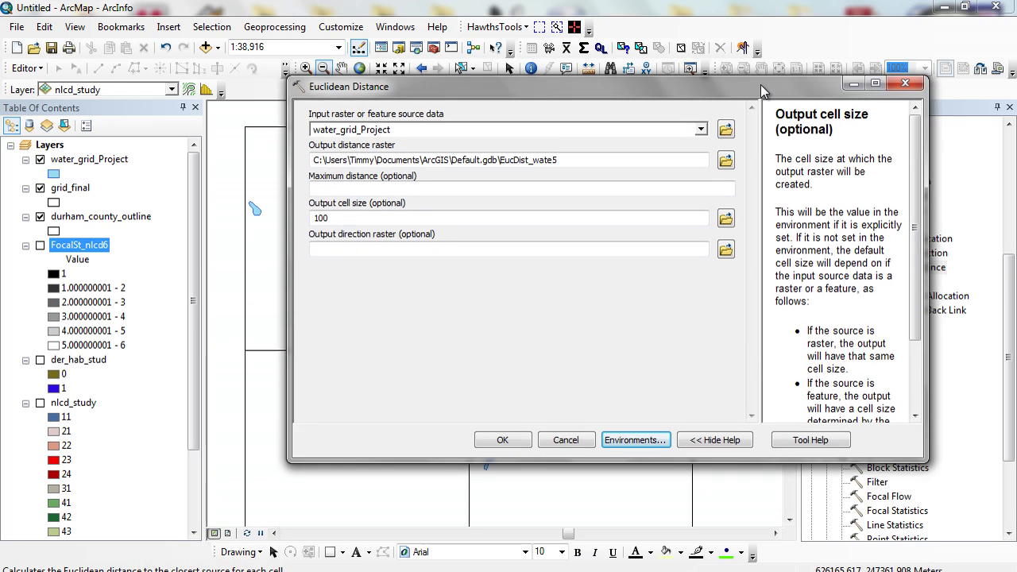
Run Euclidean Distance to create EucDist_wate5, hide water_grid_Project, and zoom in to individual cells.
left_click(509, 440)
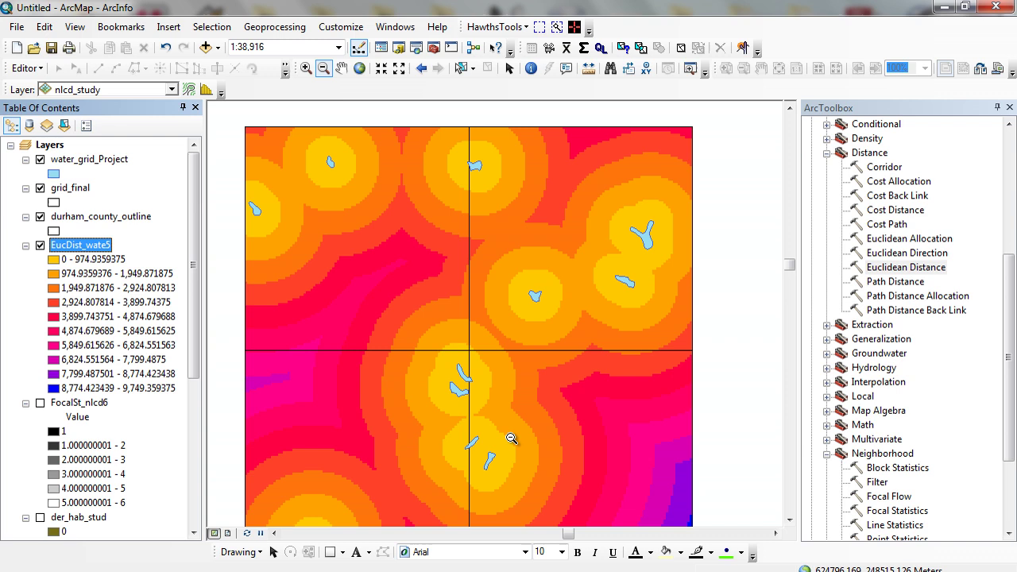
left_click(40, 160)
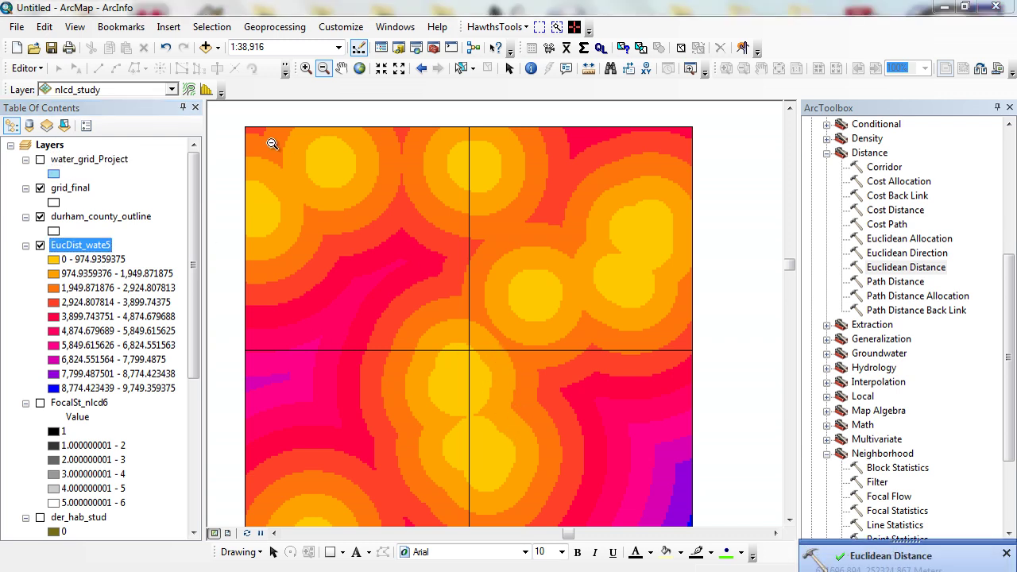
left_click(306, 68)
left_click_drag(396, 304, 488, 390)
left_click_drag(296, 261, 518, 424)
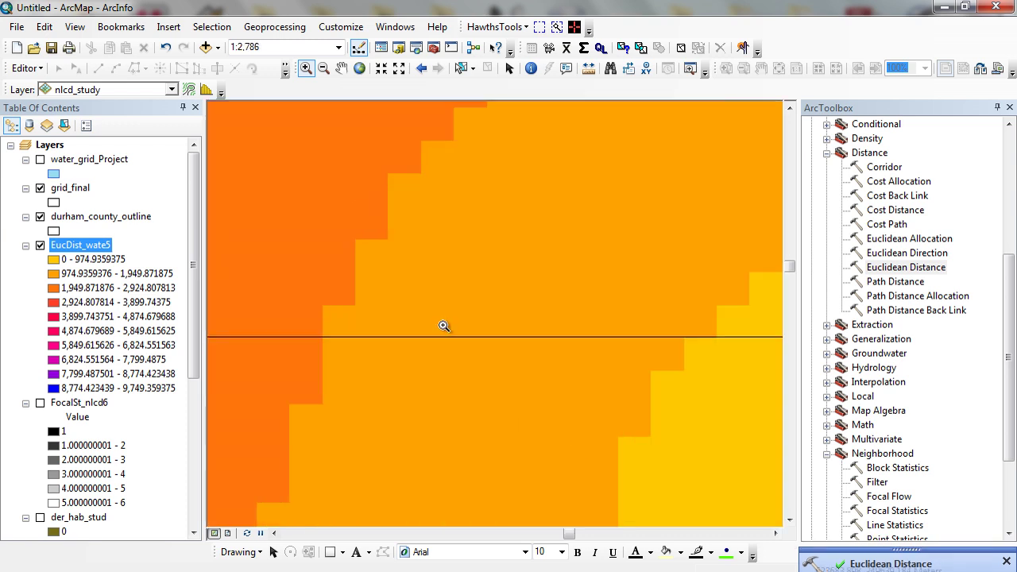
left_click(530, 68)
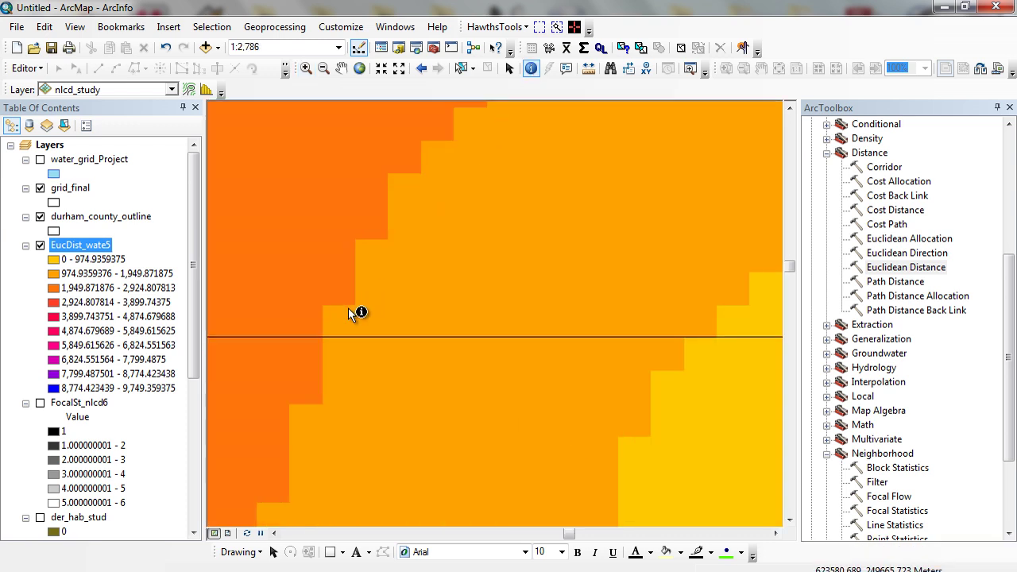
left_click(341, 314)
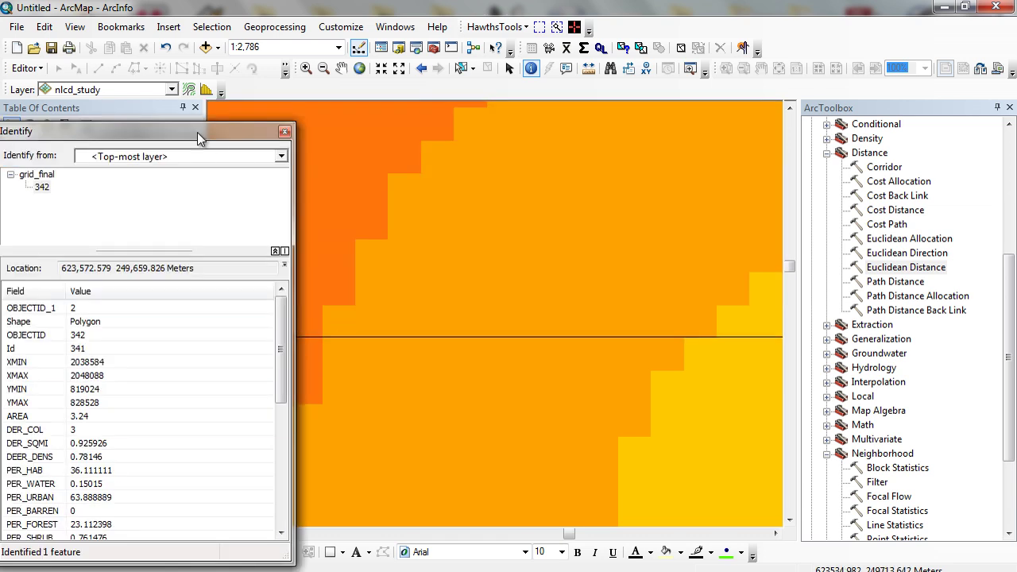
left_click_drag(180, 131, 290, 134)
left_click(380, 152)
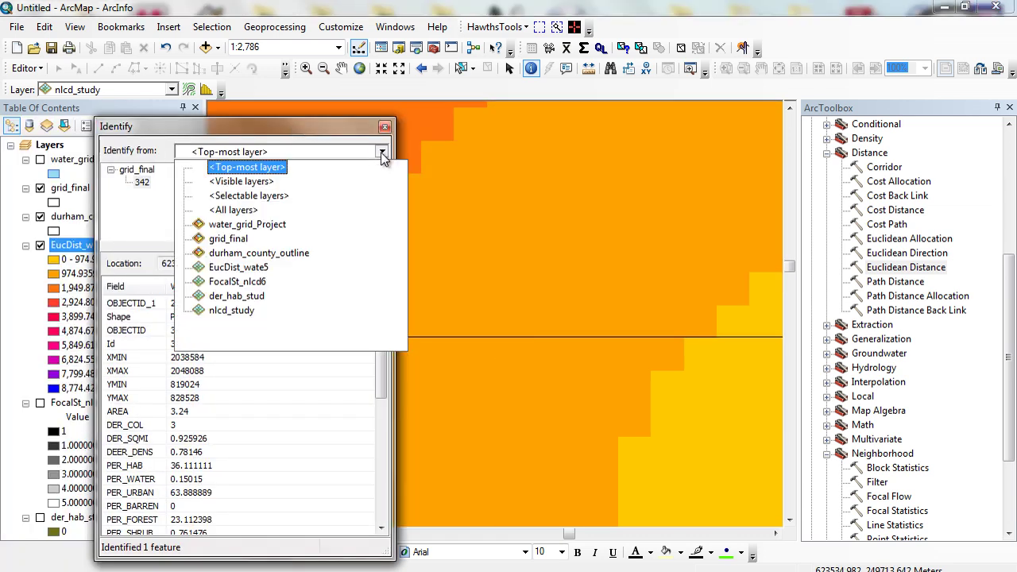
left_click(271, 272)
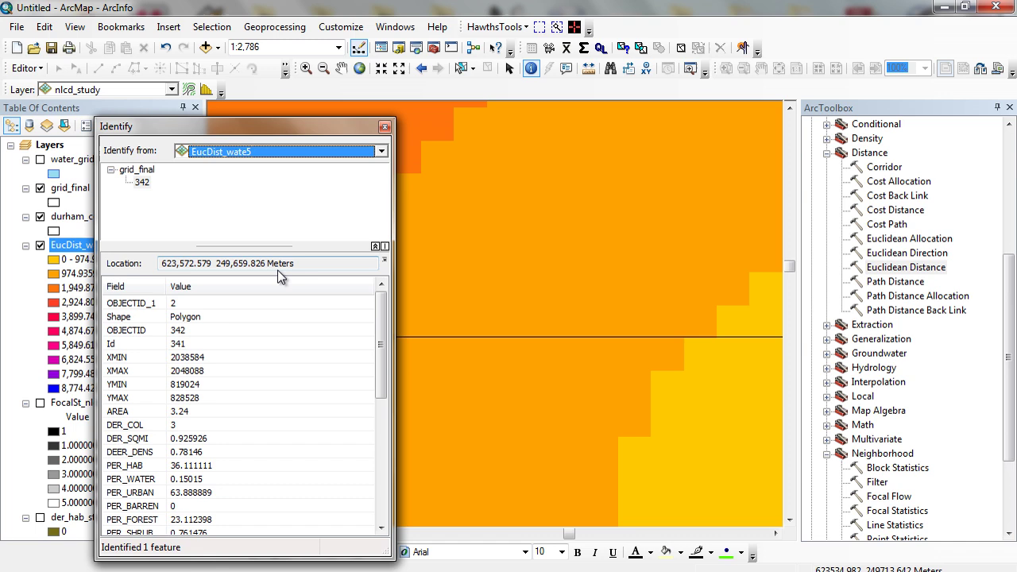
left_click(434, 156)
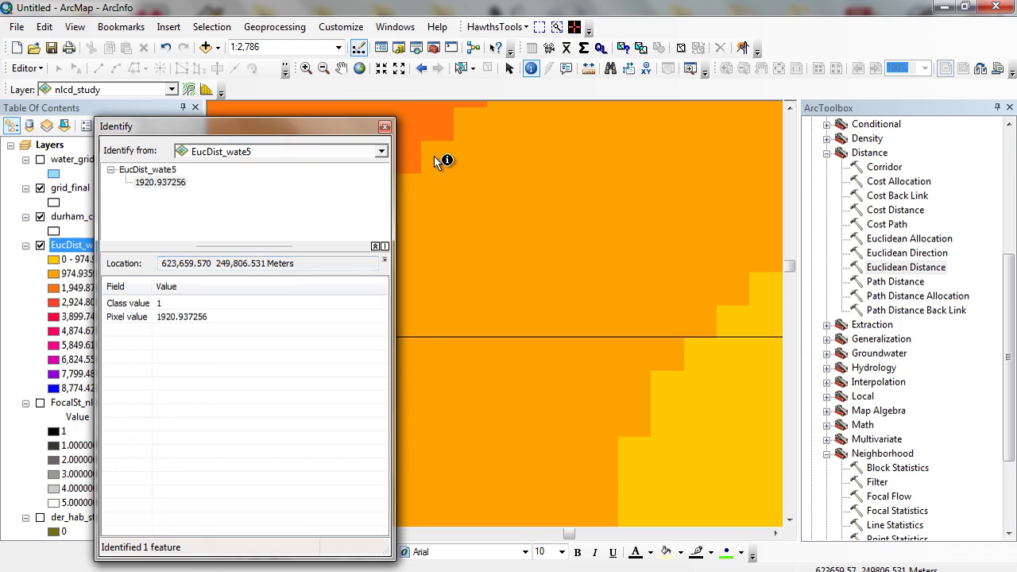
left_click(169, 318)
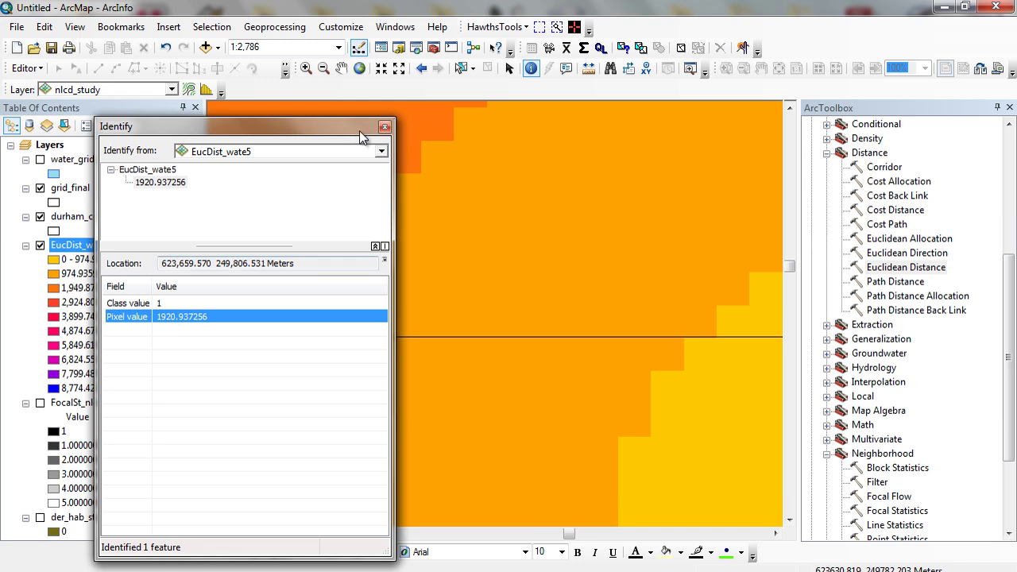
left_click(384, 126)
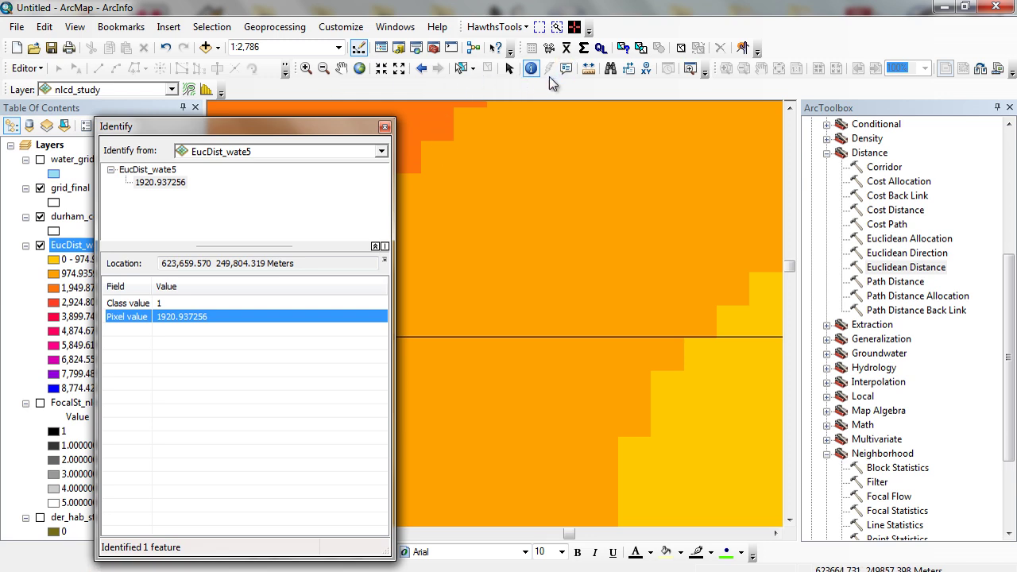
left_click(385, 127)
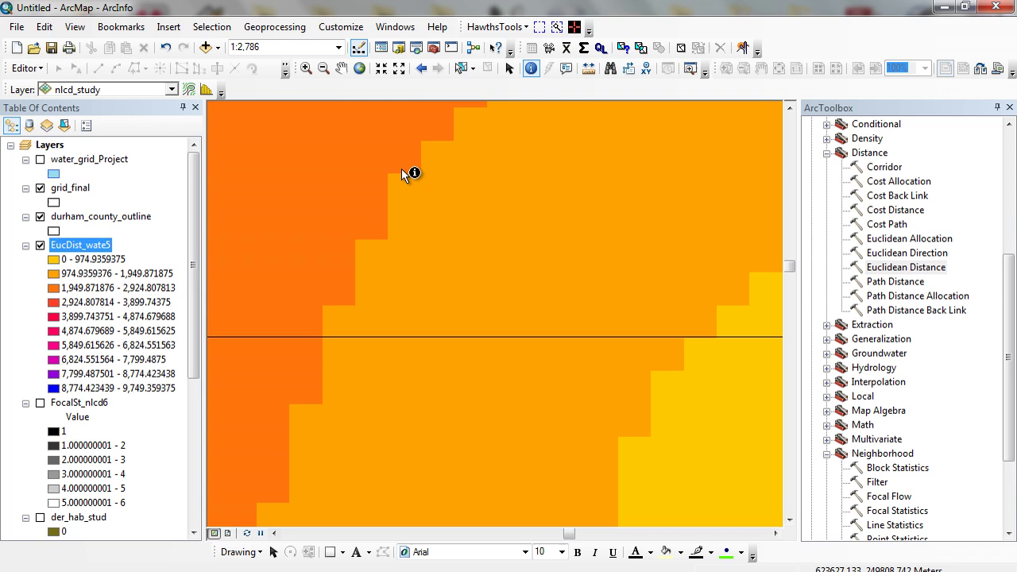
Zoom out in stages until the whole EucDist_wate5 distance raster is visible.
left_click(324, 68)
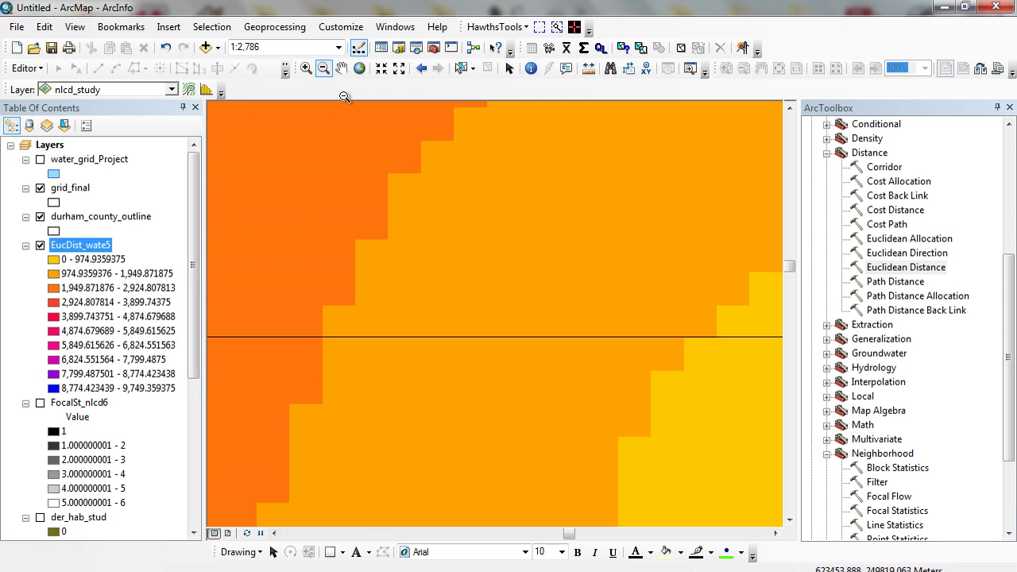
left_click_drag(369, 223, 604, 429)
left_click_drag(370, 258, 595, 471)
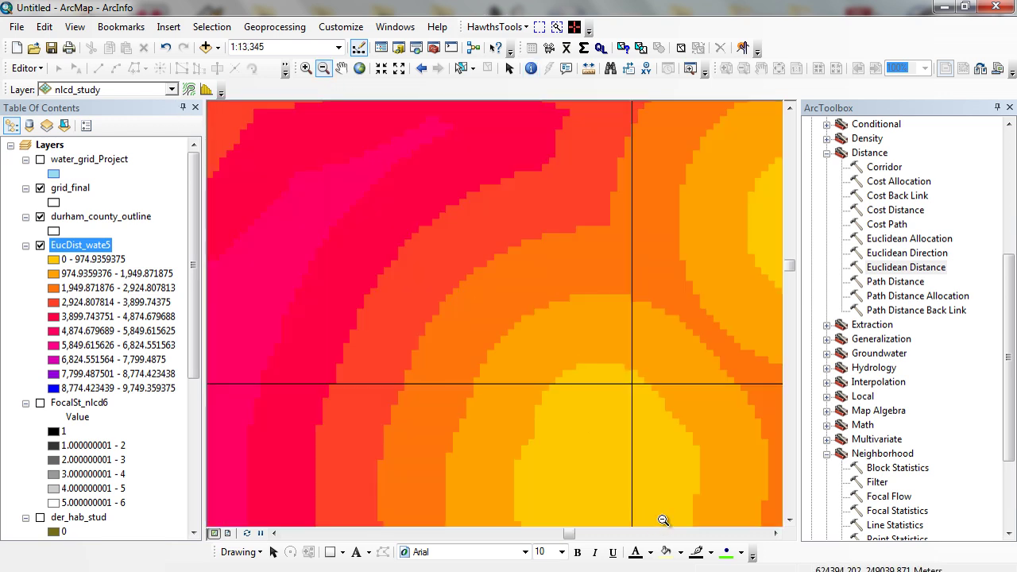
left_click_drag(430, 270, 632, 455)
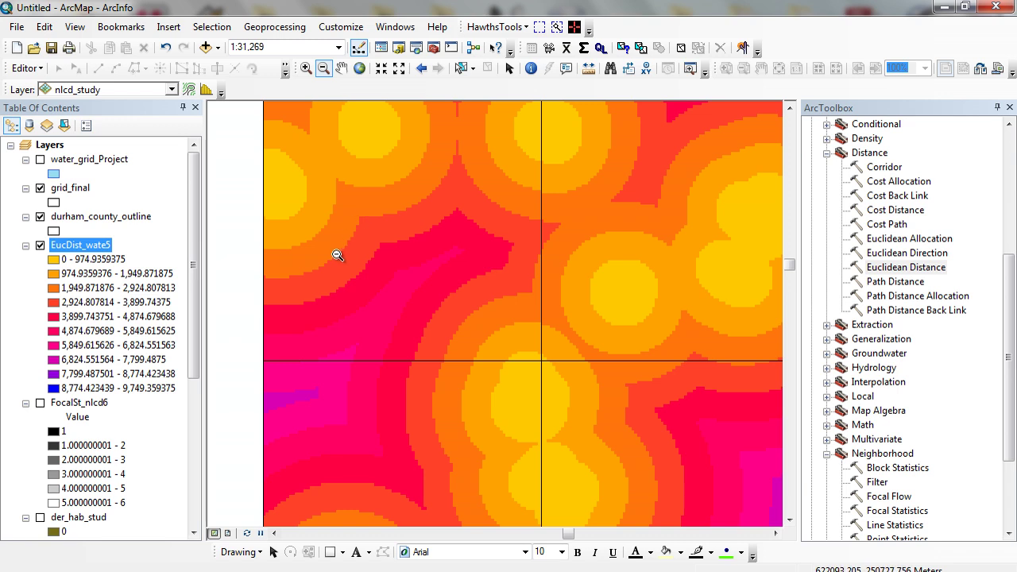
Expand Spatial Analyst > Surface in ArcToolbox to list Aspect, Slope and Viewshed.
left_click_drag(197, 224, 190, 308)
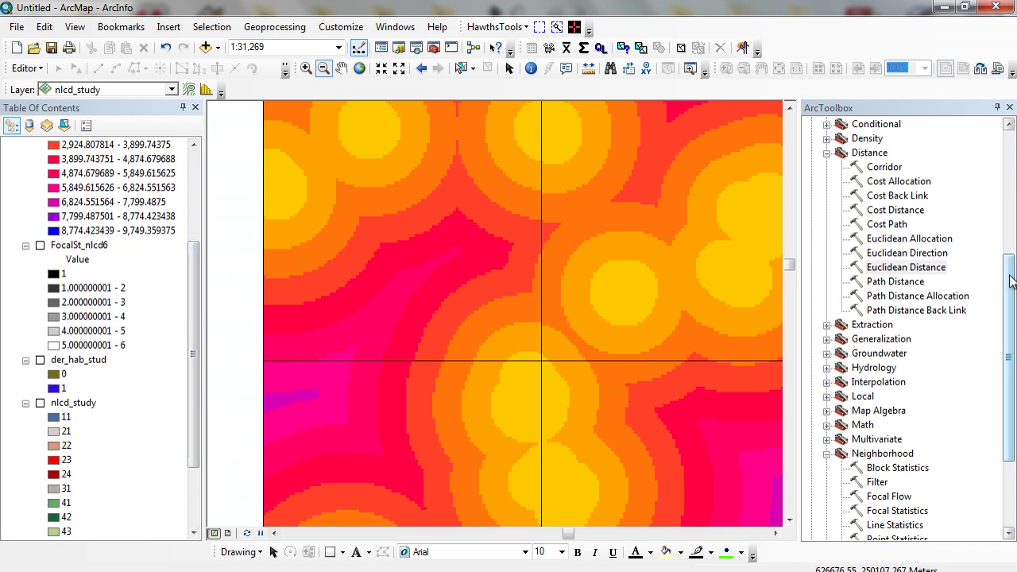
left_click_drag(1010, 283, 1010, 350)
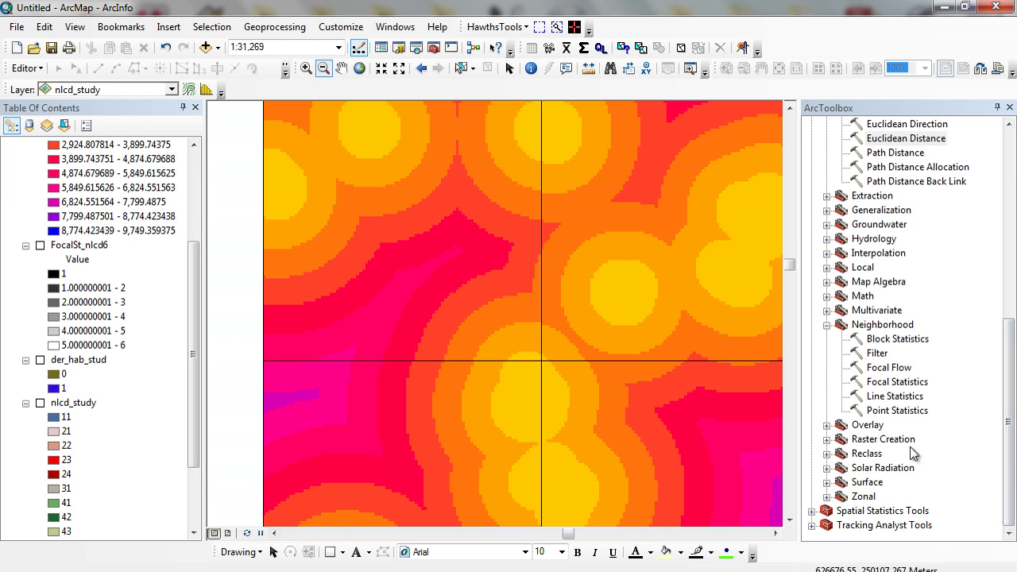
left_click(827, 482)
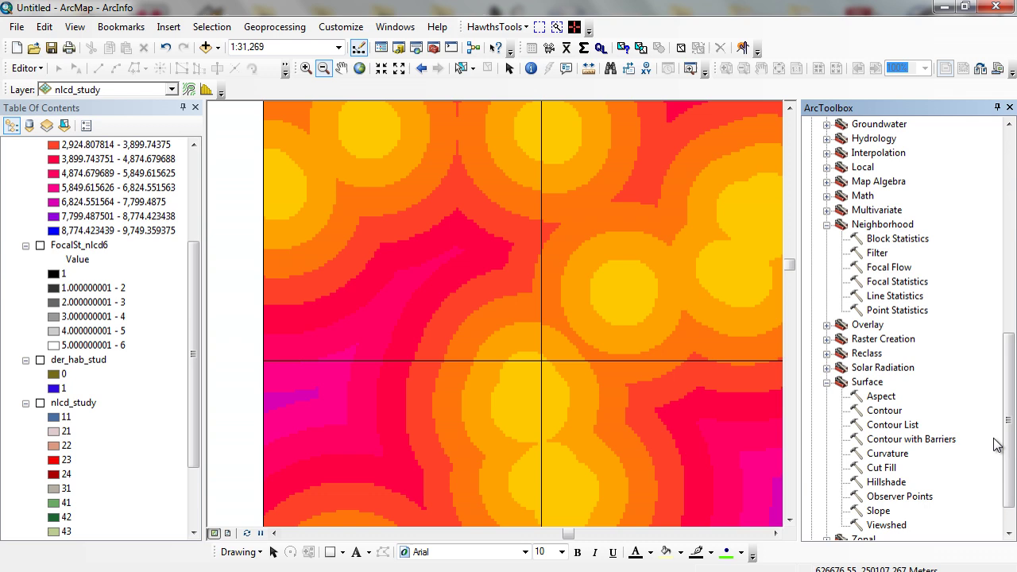
scroll(993, 457, "down", 1)
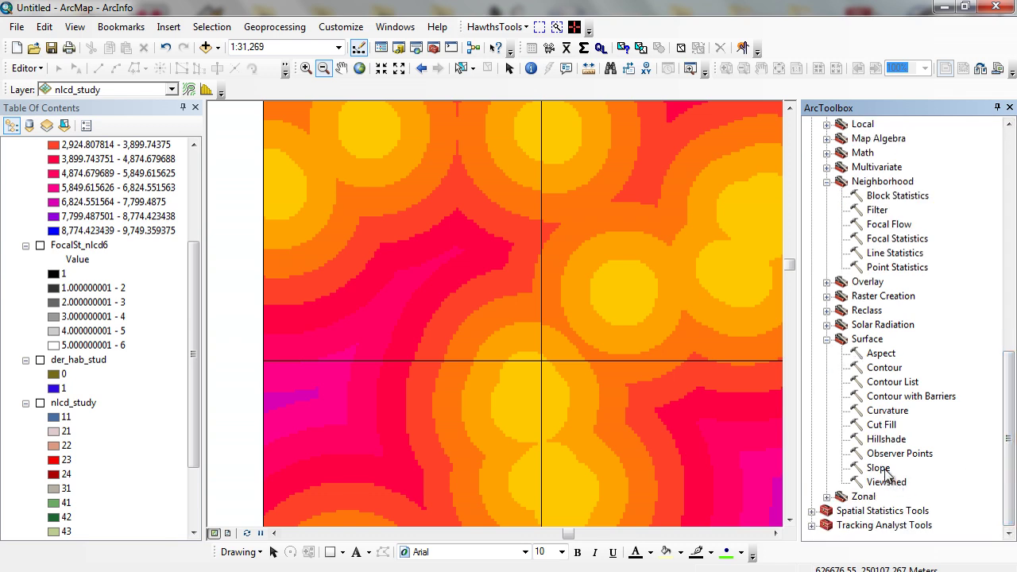